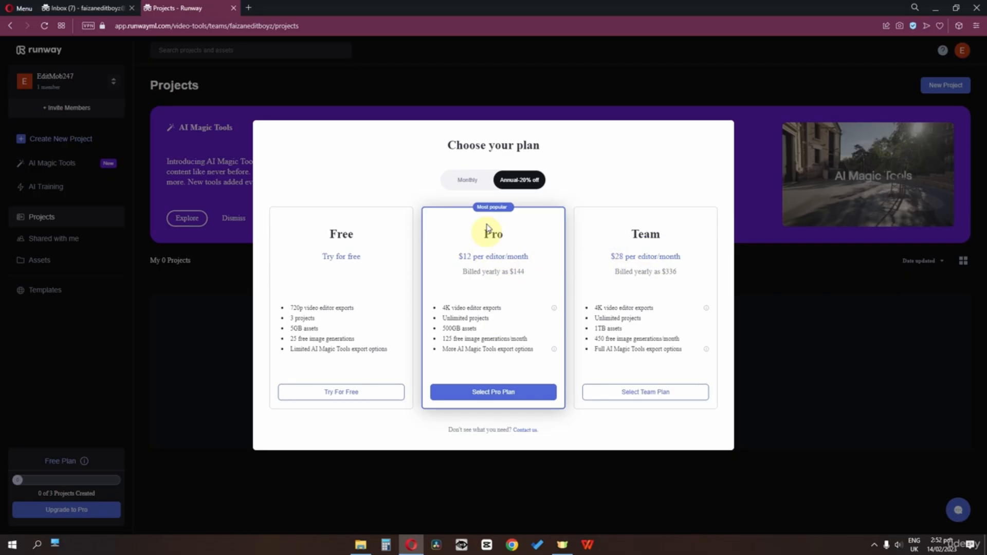
- Choose the Free plan for the workspace and dismiss the AI Magic Tools banner
left_click(352, 396)
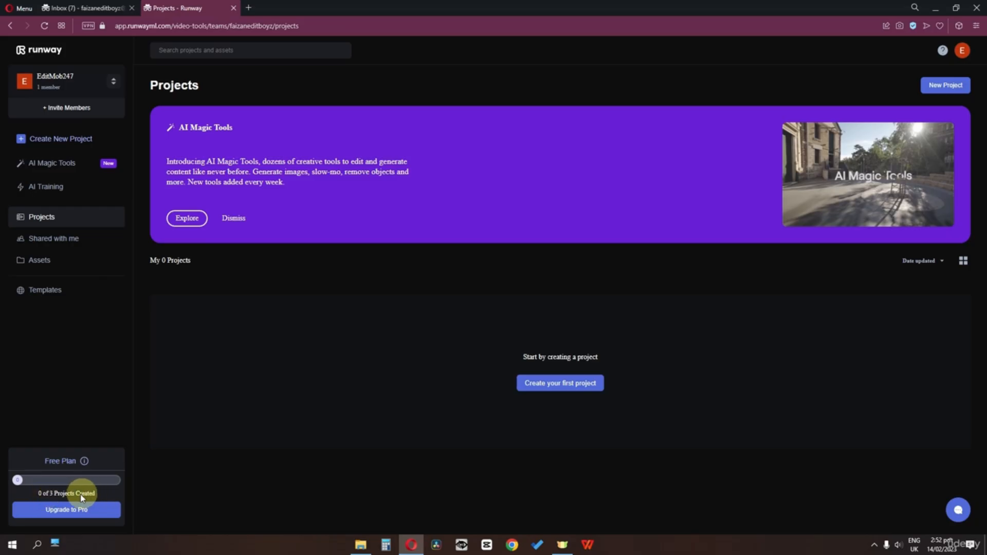
left_click(234, 219)
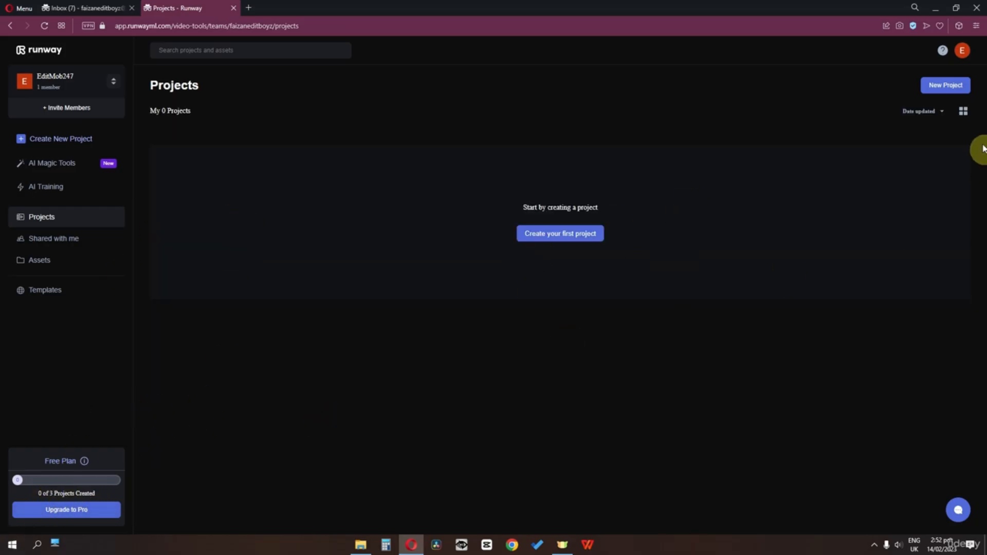
- Create a new Video Composition project and return to the projects overview
left_click(960, 86)
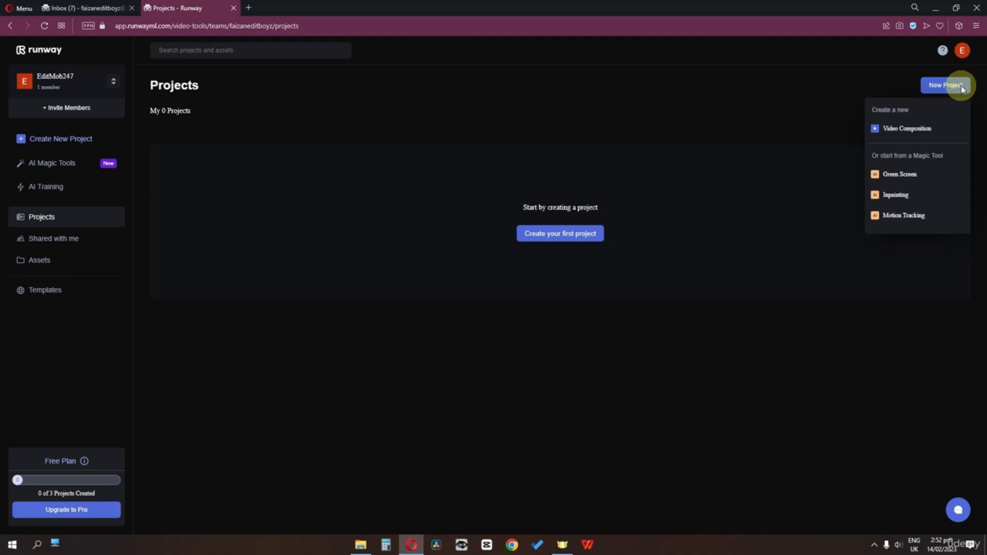
left_click(920, 127)
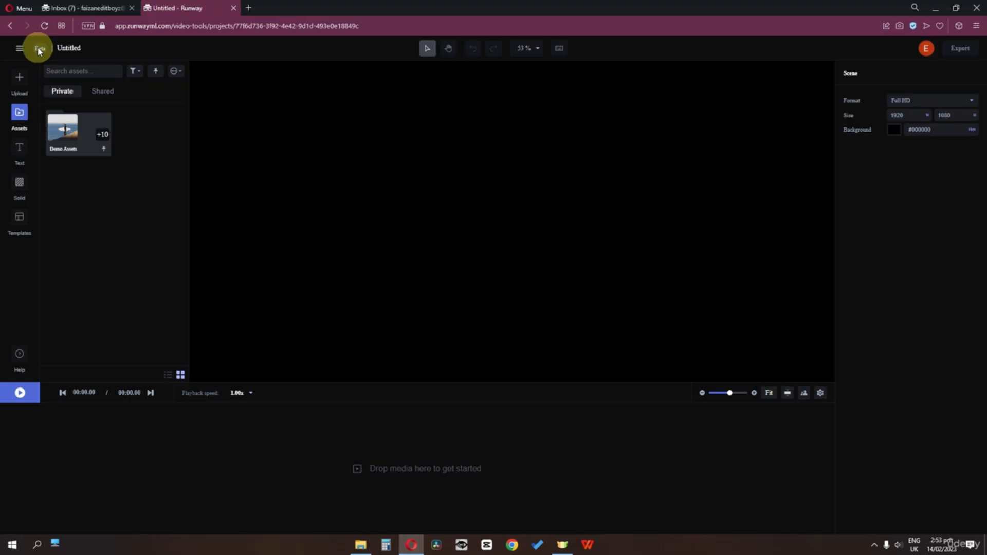
left_click(19, 47)
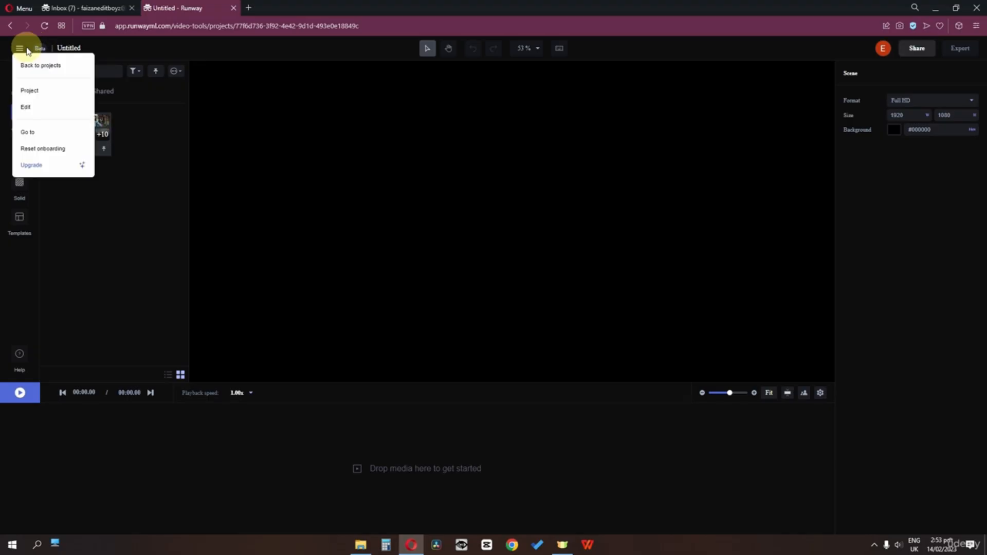
left_click(45, 66)
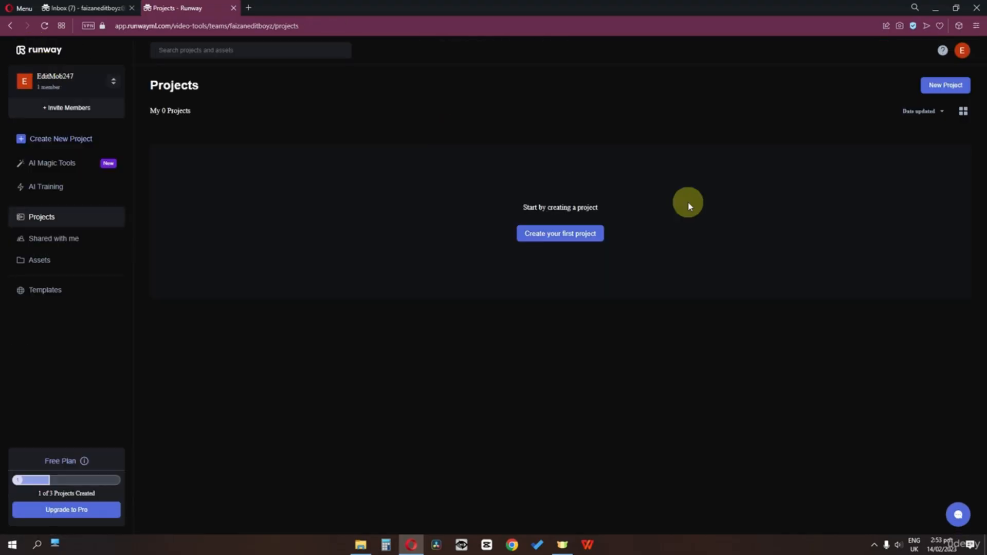
- Create two more Video Composition projects, going back to the projects overview after each one
left_click(947, 86)
left_click(892, 131)
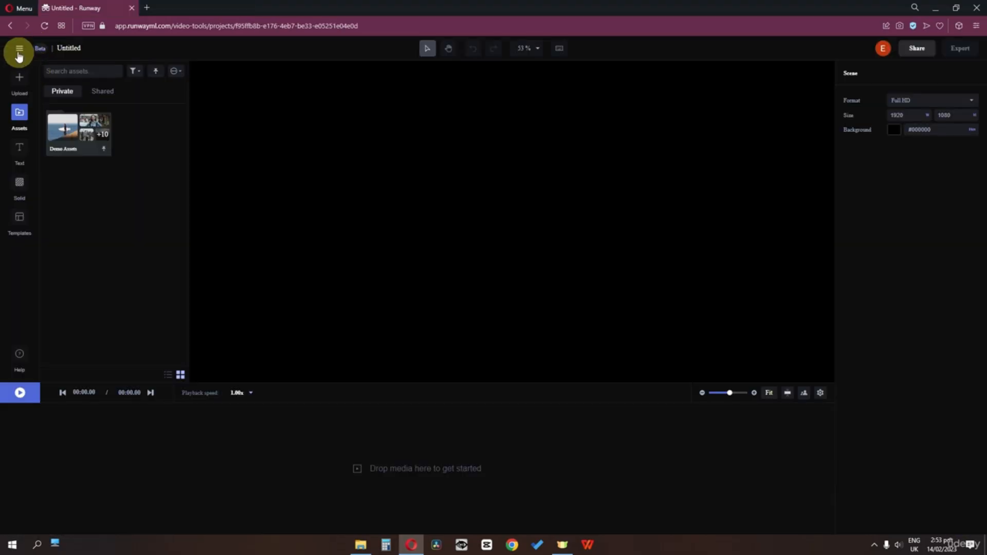
left_click(20, 48)
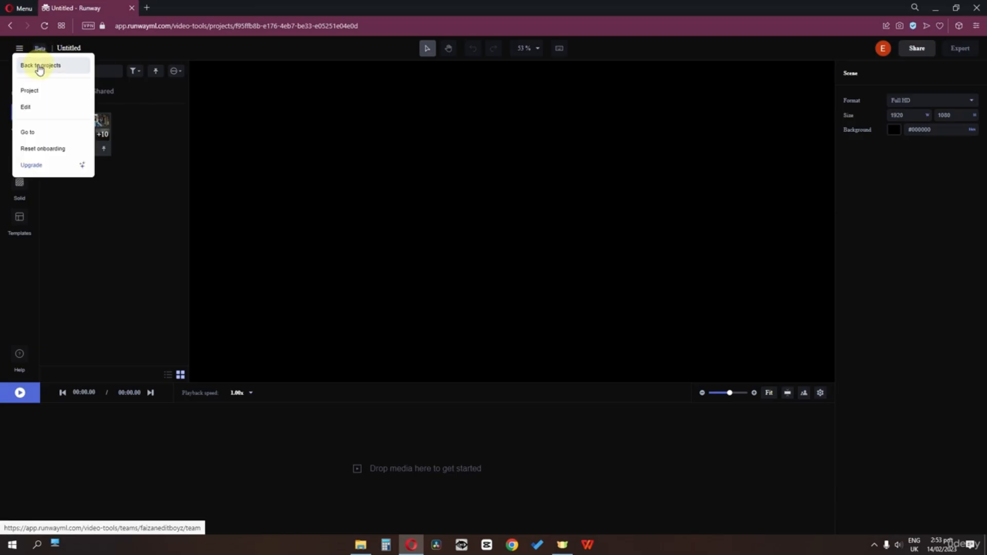
left_click(45, 66)
left_click(954, 87)
left_click(907, 128)
left_click(19, 48)
left_click(45, 66)
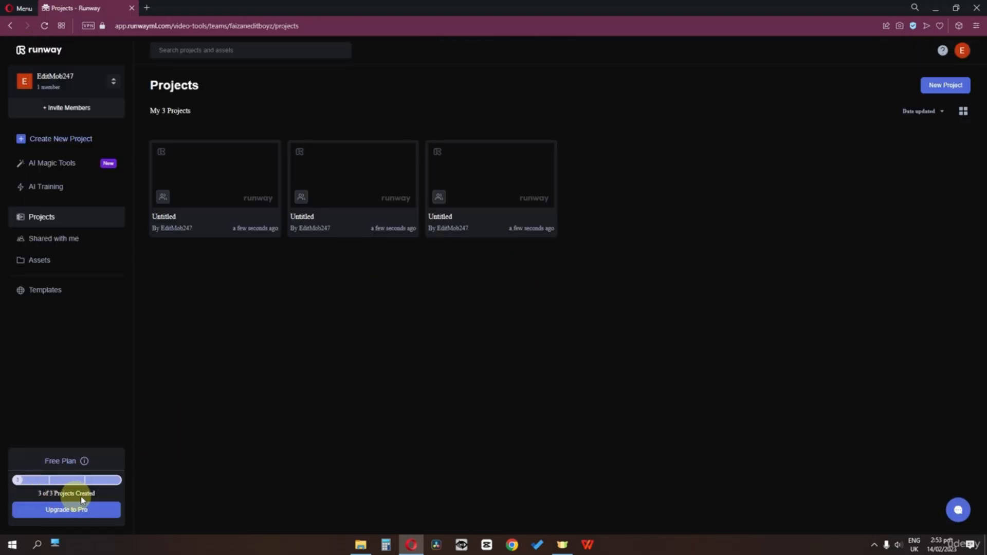
- Try to create a fourth project and dismiss the plan selection
left_click(958, 94)
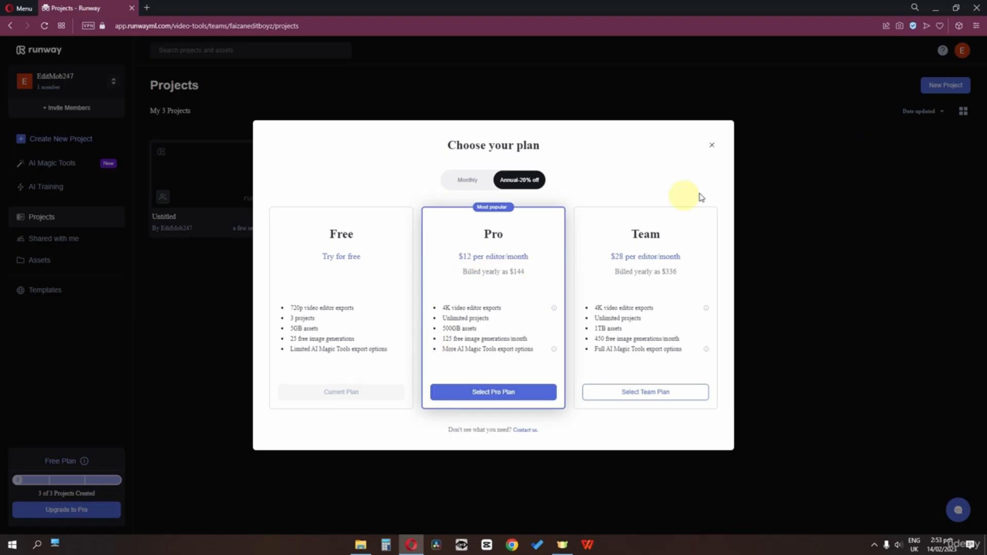
left_click(713, 147)
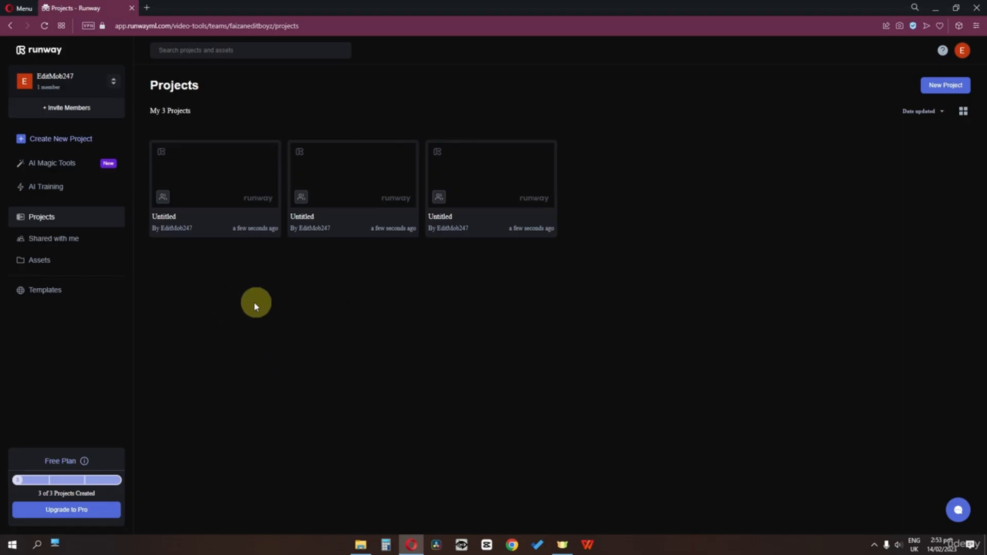
- Delete the first Untitled project in the list
left_click(273, 224)
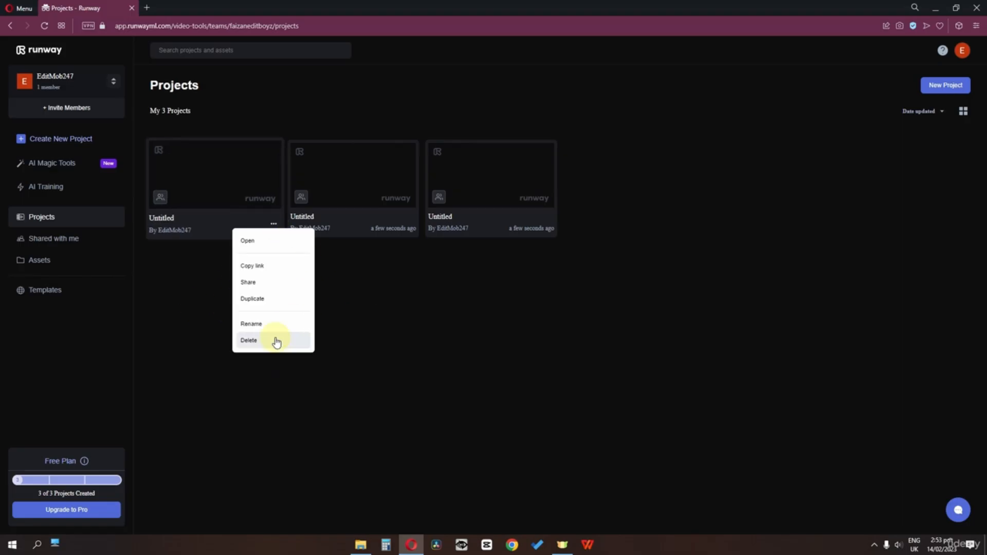
left_click(273, 225)
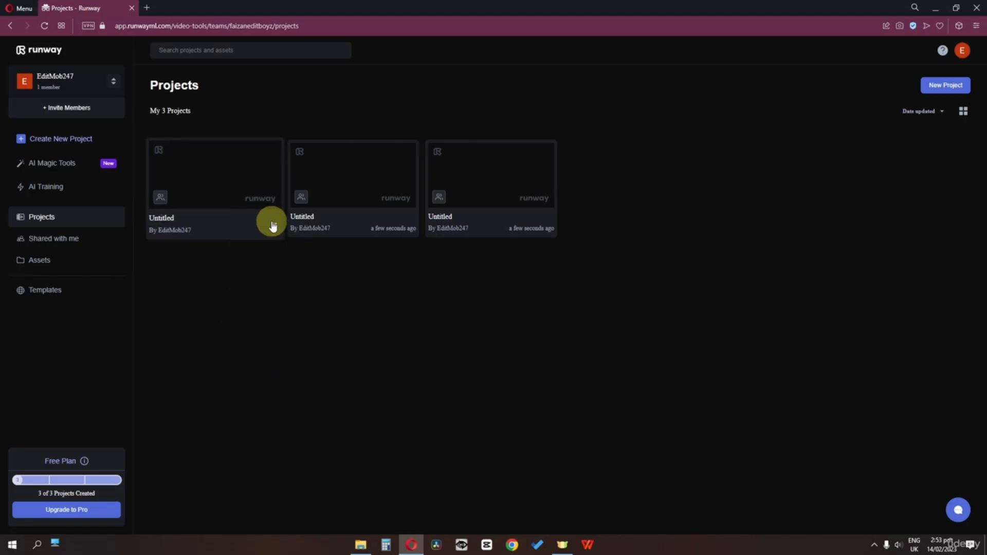
left_click(271, 220)
left_click(21, 29)
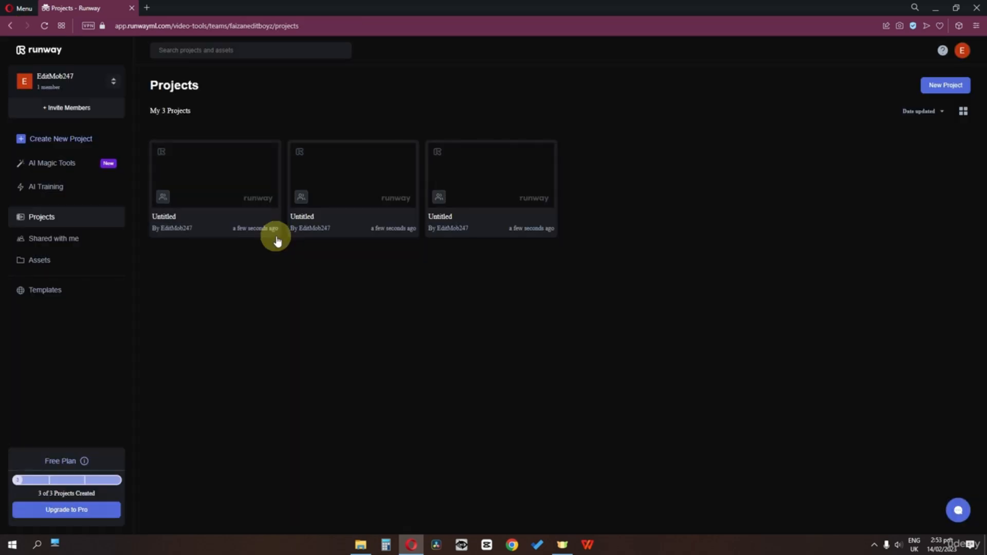
left_click(272, 222)
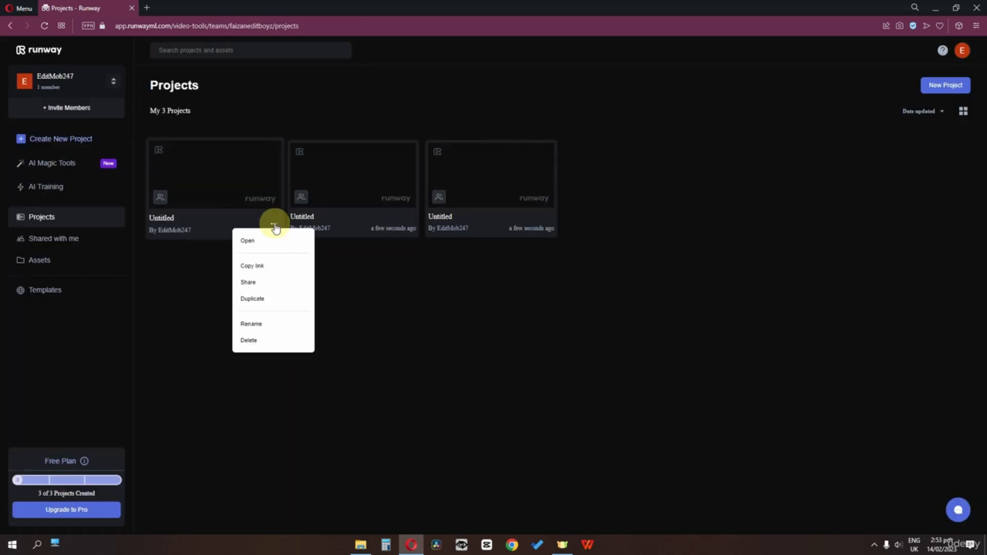
left_click(288, 342)
left_click(512, 311)
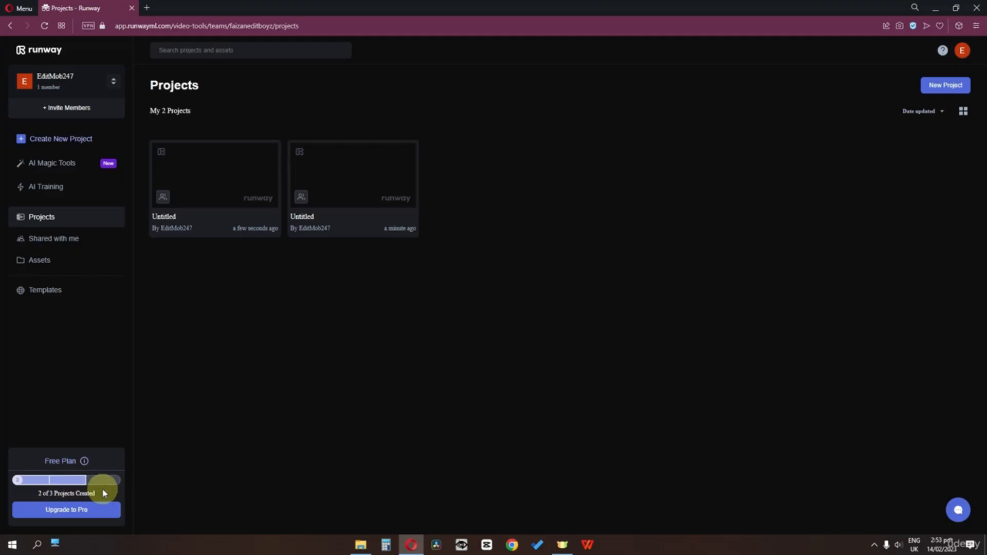
- Create a new Video Composition project and open it in the editor
left_click(923, 82)
left_click(866, 149)
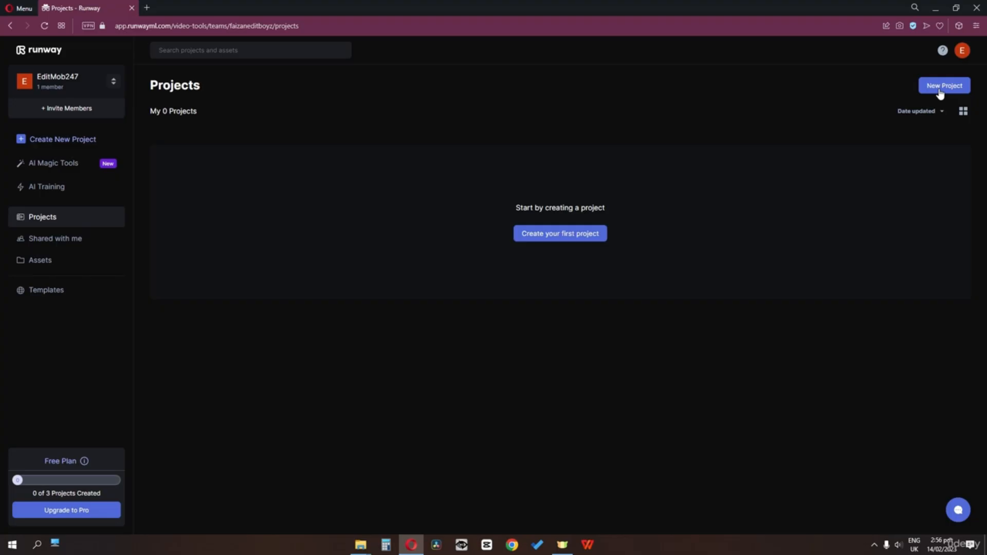
left_click(939, 91)
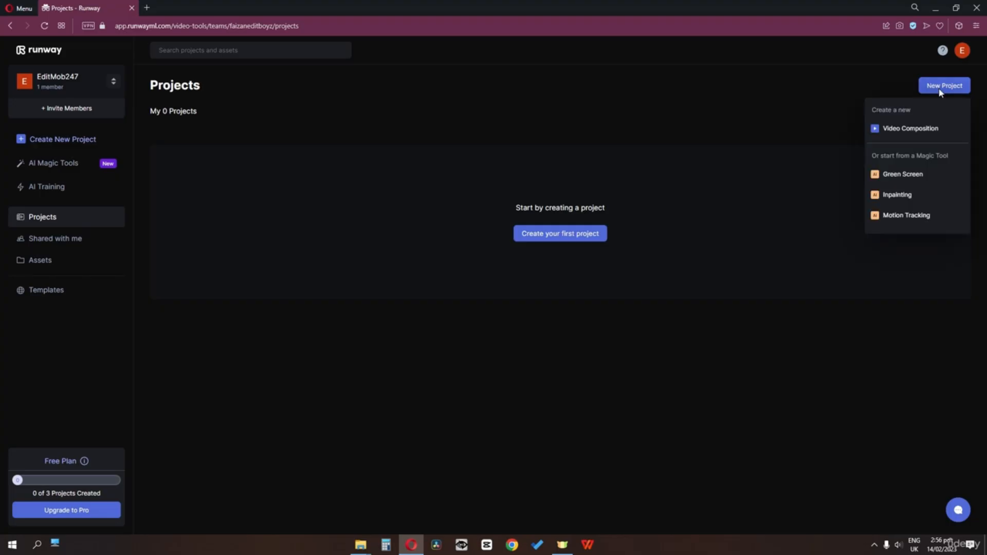
left_click(888, 137)
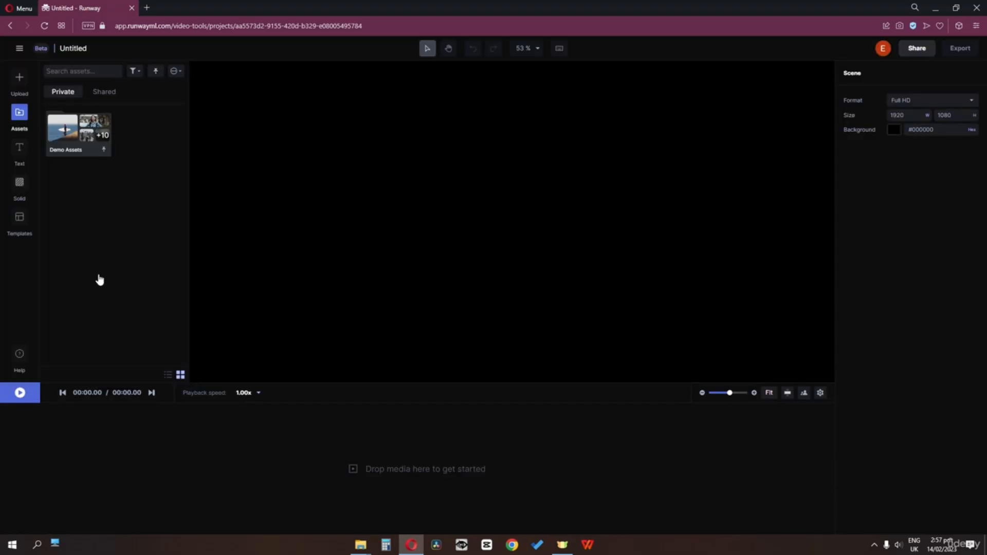
- Upload production ID_4634279.mp4, video.mp4, Video Of A Tabby Cat.mp4 and the two Pexels clips from the Footages folder
left_click(23, 87)
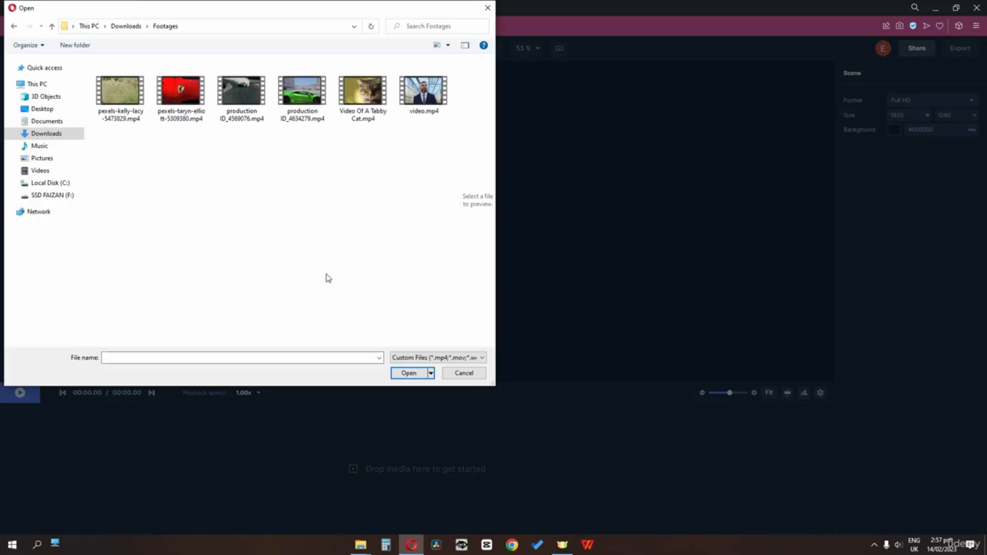
left_click(423, 103)
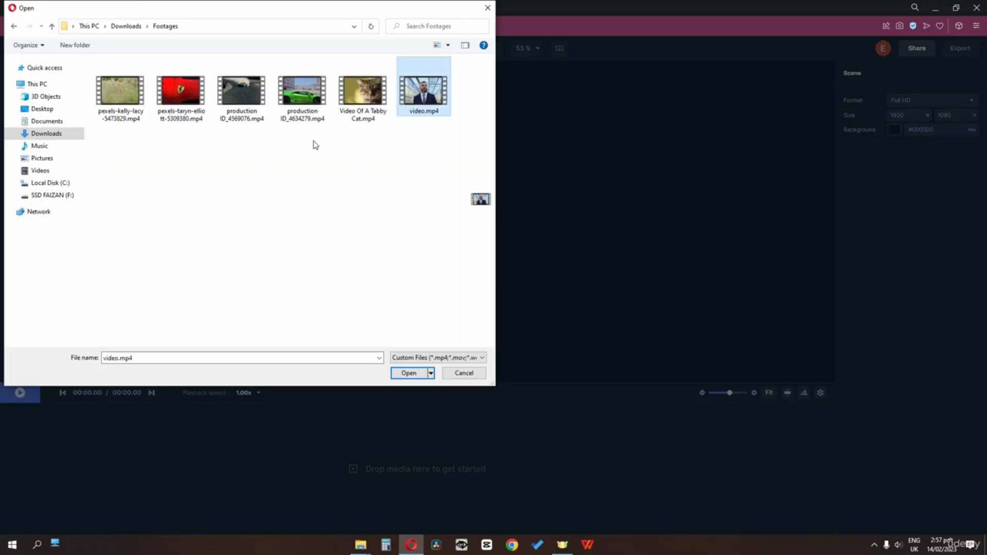
left_click(300, 103, "ctrl")
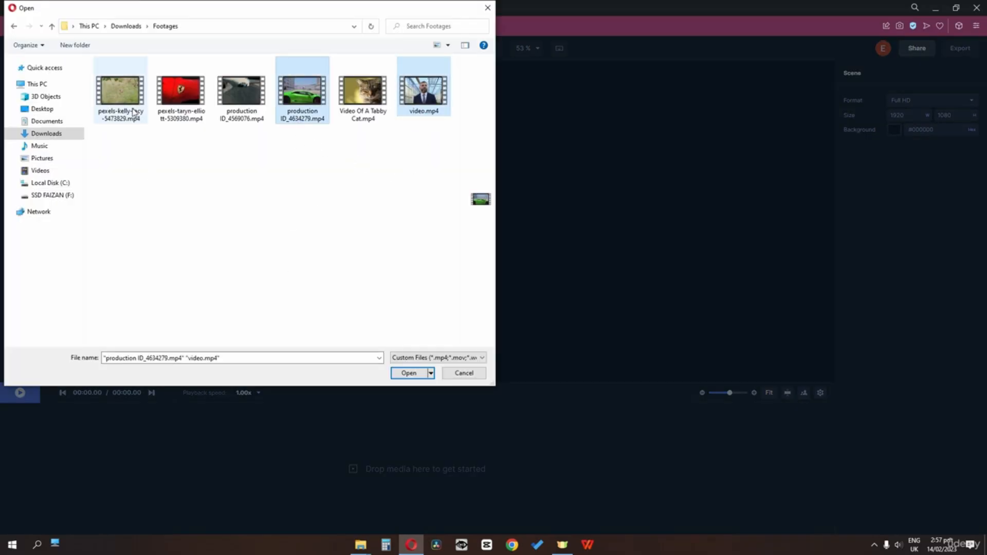
key("Return")
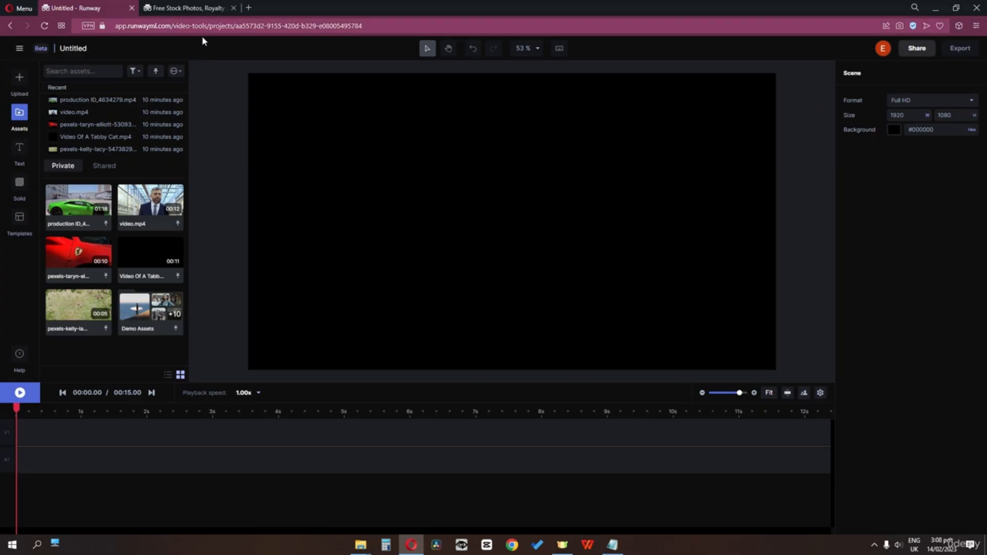
- Switch to the Pexels site, search its free stock videos for "cat", browse the clips and close the site
left_click(171, 12)
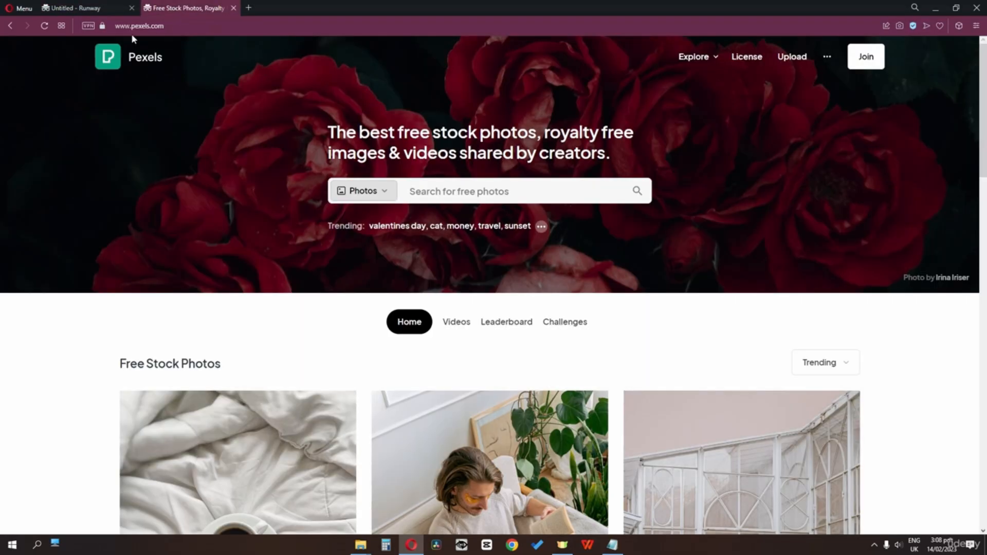
left_click(422, 192)
left_click(455, 320)
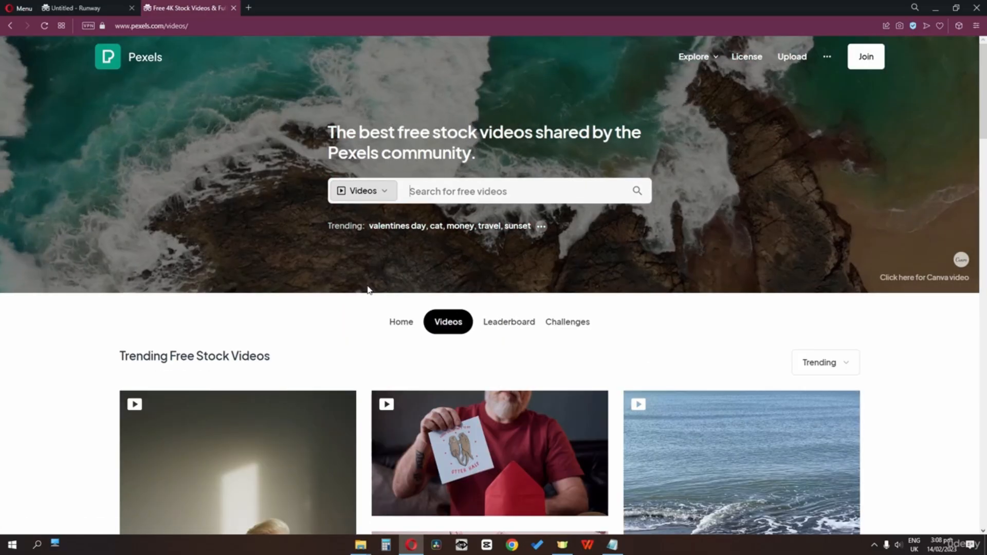
left_click(433, 190)
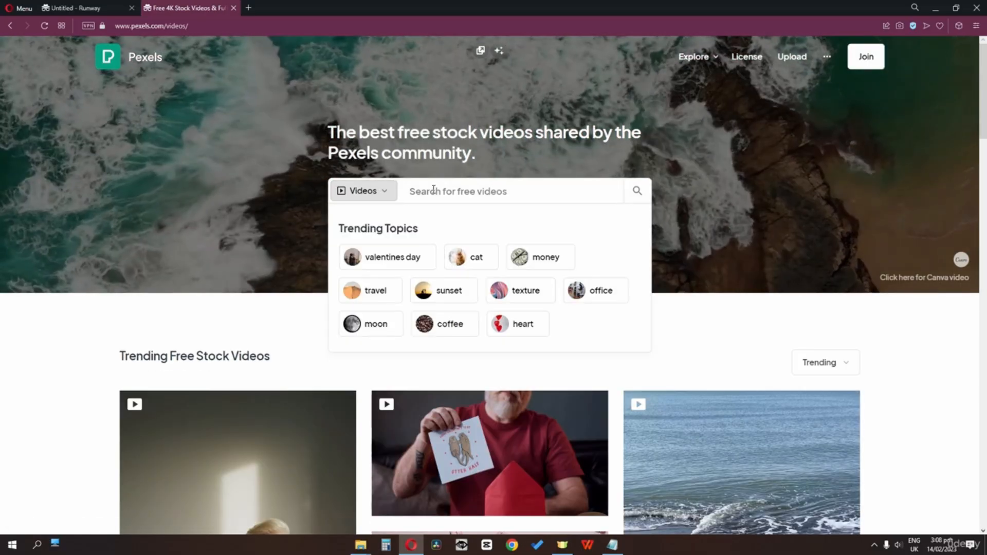
type("cat")
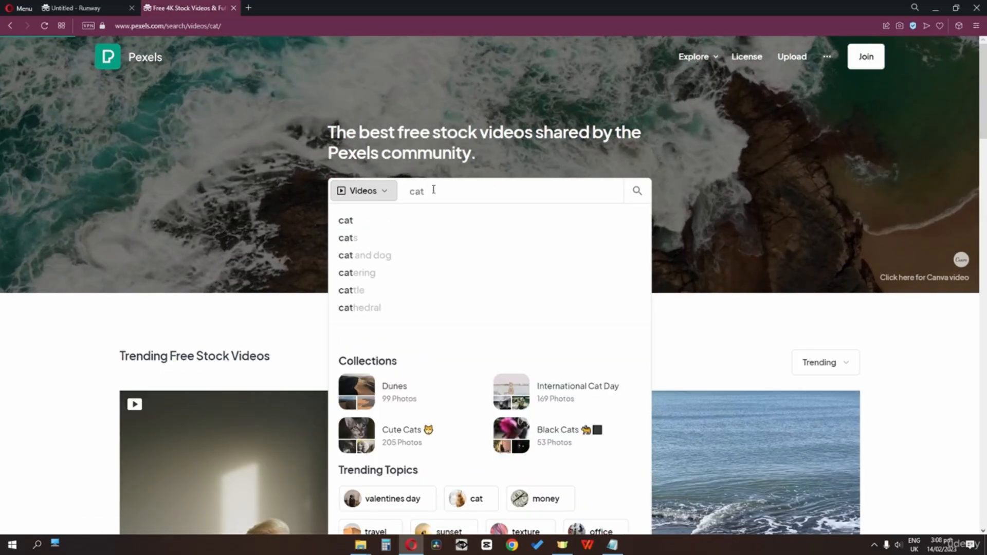
key("Return")
scroll(435, 193, "down", 3)
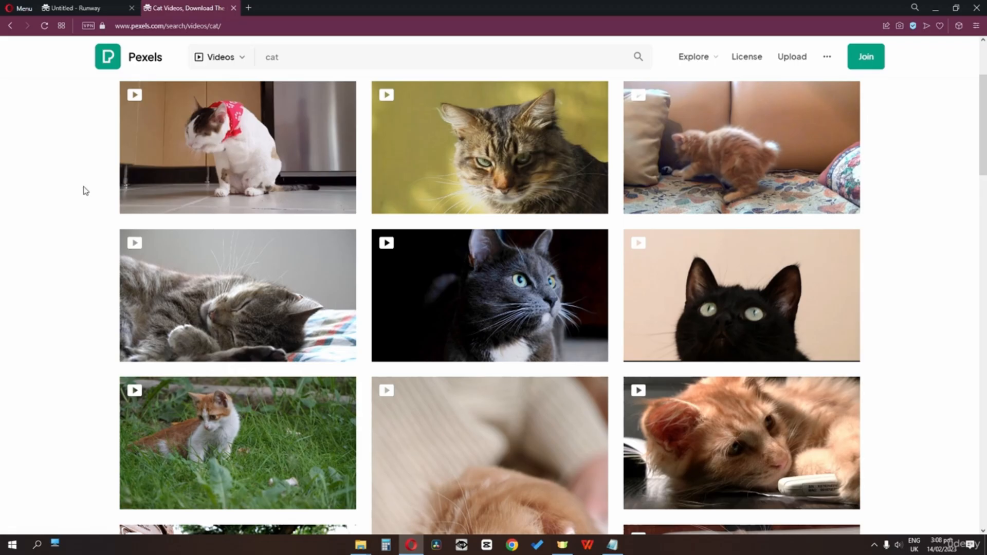
left_click(234, 9)
- Upload additional footage, including C0324.MP4 and video (9).mp4, and look through the private assets
left_click(20, 90)
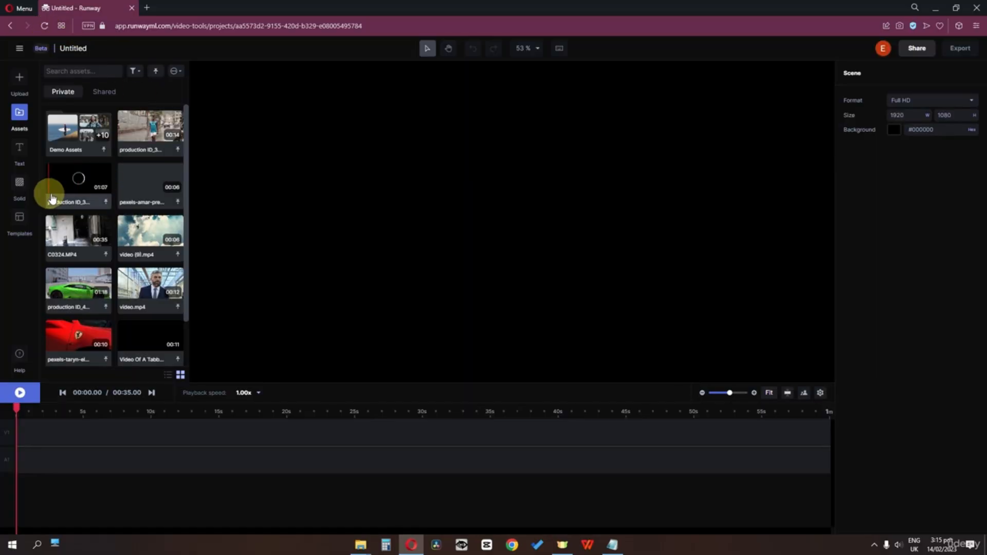
scroll(98, 343, "down", 2)
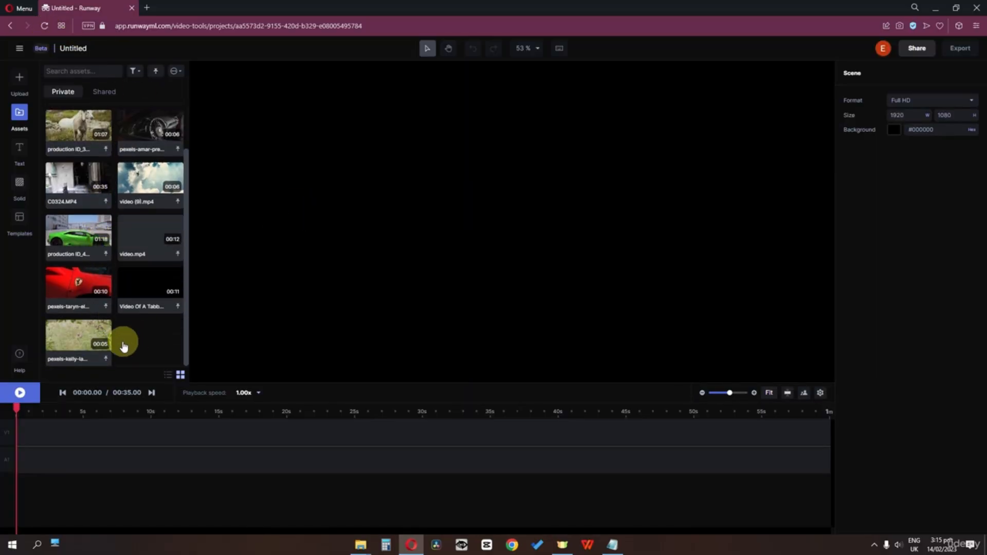
scroll(131, 345, "up", 2)
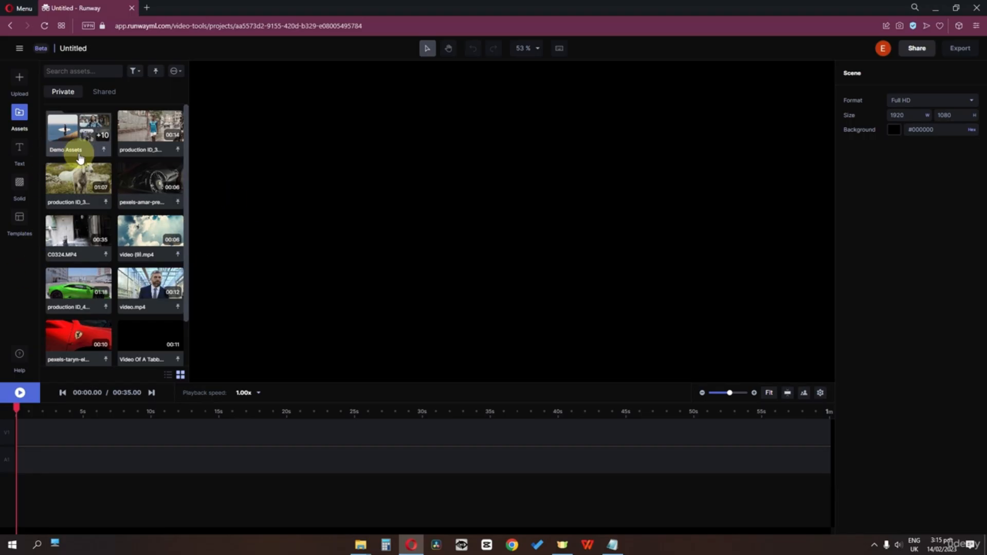
- Open the Demo Assets folder in the shared assets and look through its video, image and audio files
left_click(103, 93)
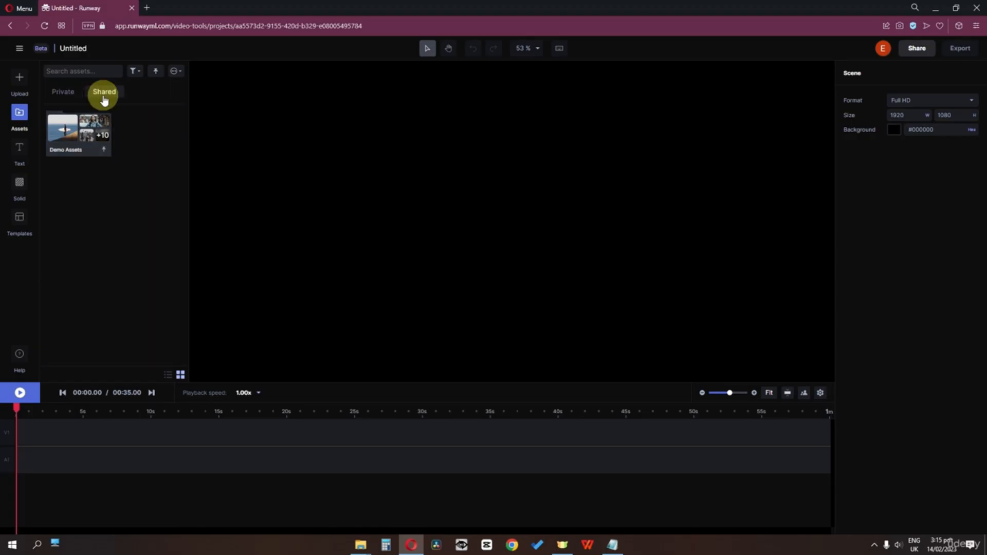
double_click(62, 139)
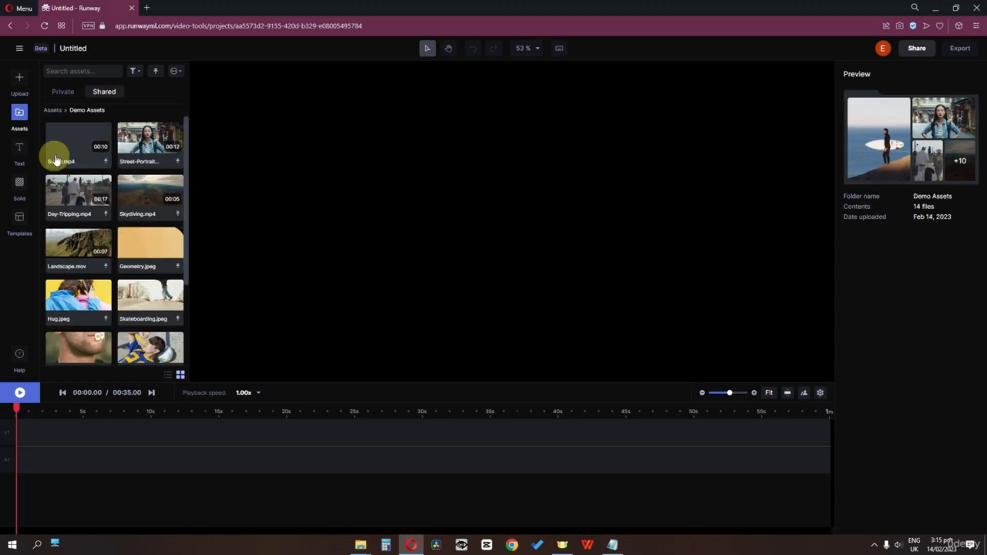
scroll(67, 156, "down", 1)
scroll(103, 185, "down", 1)
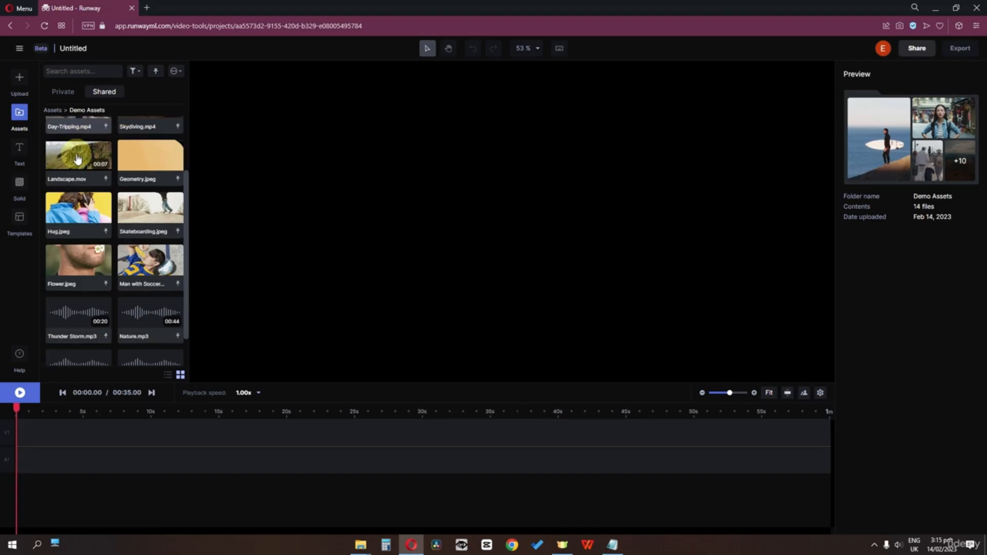
scroll(82, 267, "down", 1)
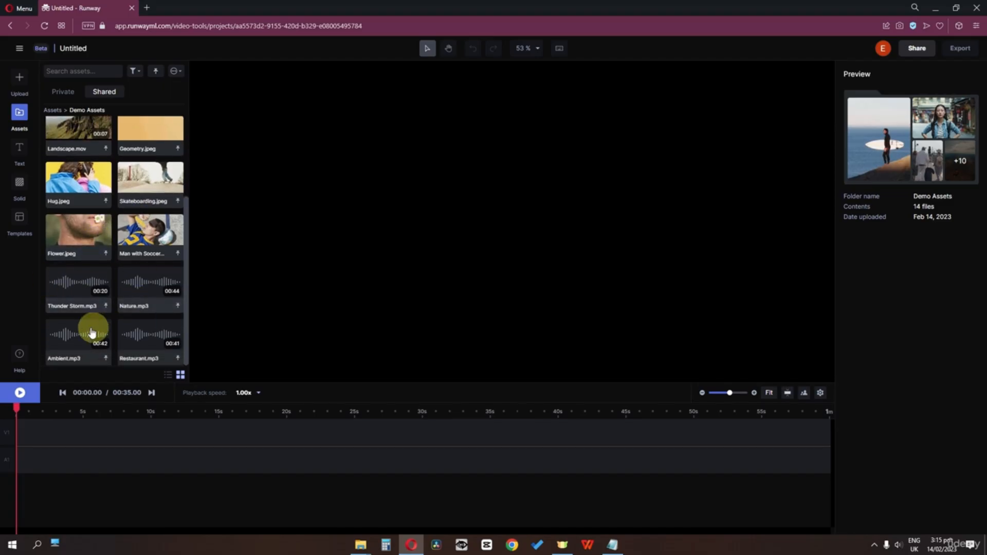
- Place Skydiving.mp4 from the Demo Assets folder at the start of the V1 video track
scroll(95, 319, "up", 3)
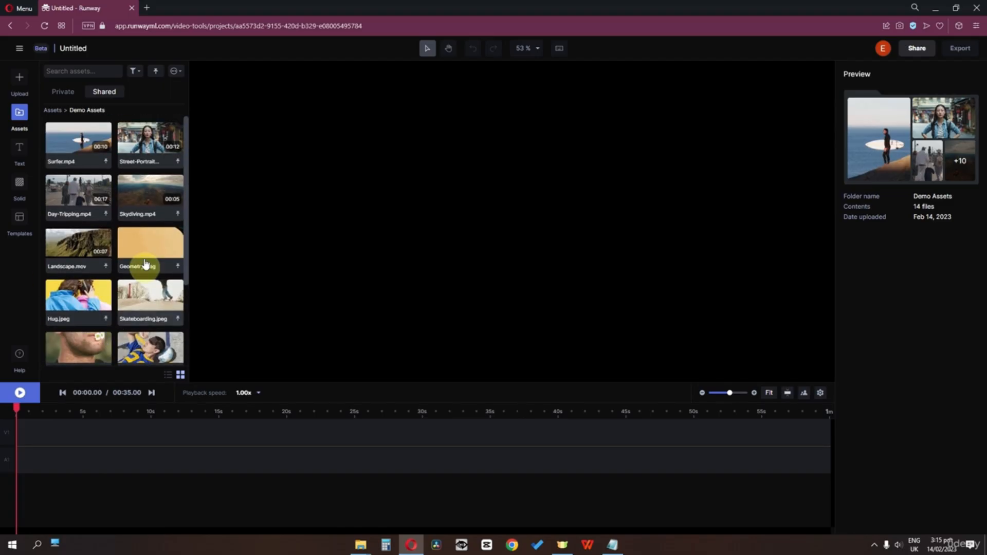
left_click_drag(147, 206, 18, 438)
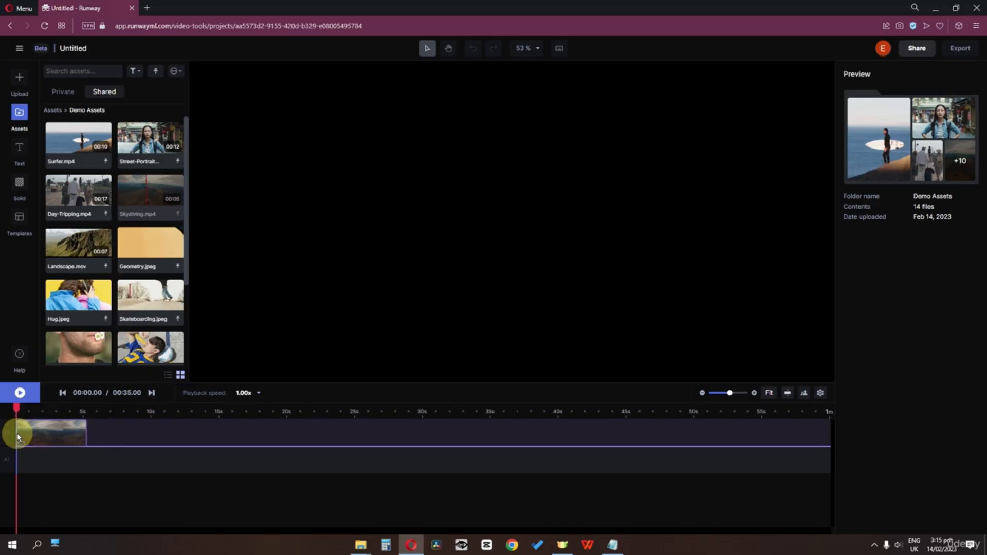
scroll(120, 352, "down", 3)
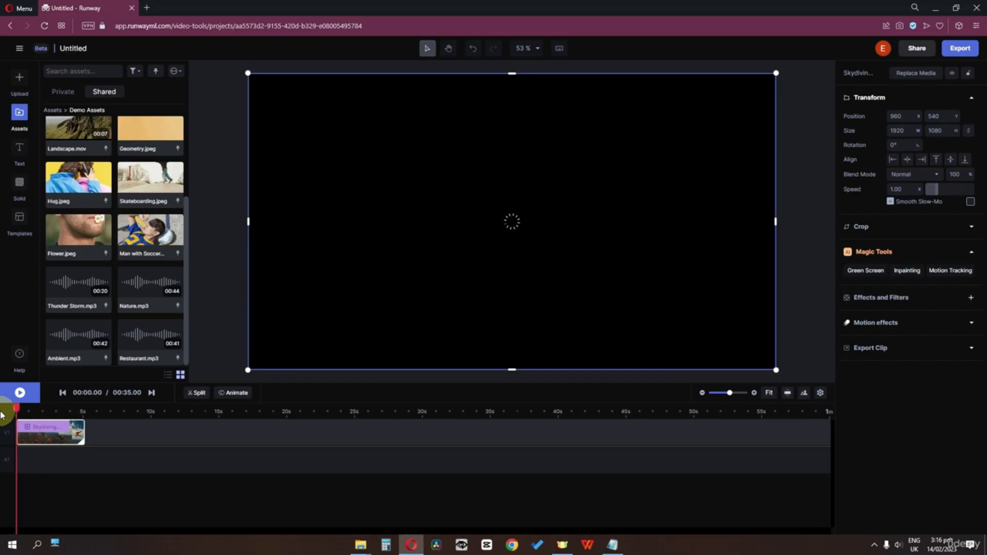
- Show the scene settings with no clip selected and look through the available composition formats
left_click(137, 437)
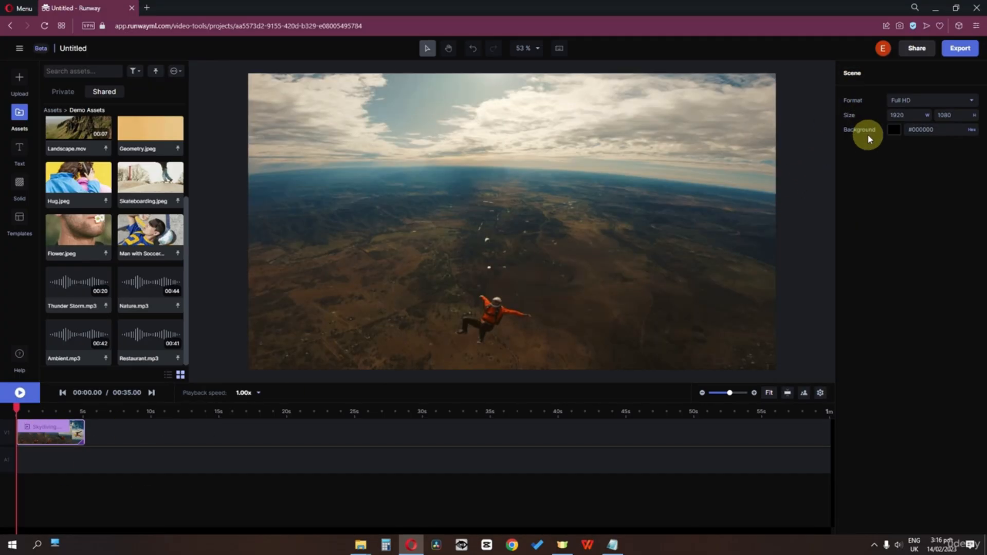
left_click(920, 102)
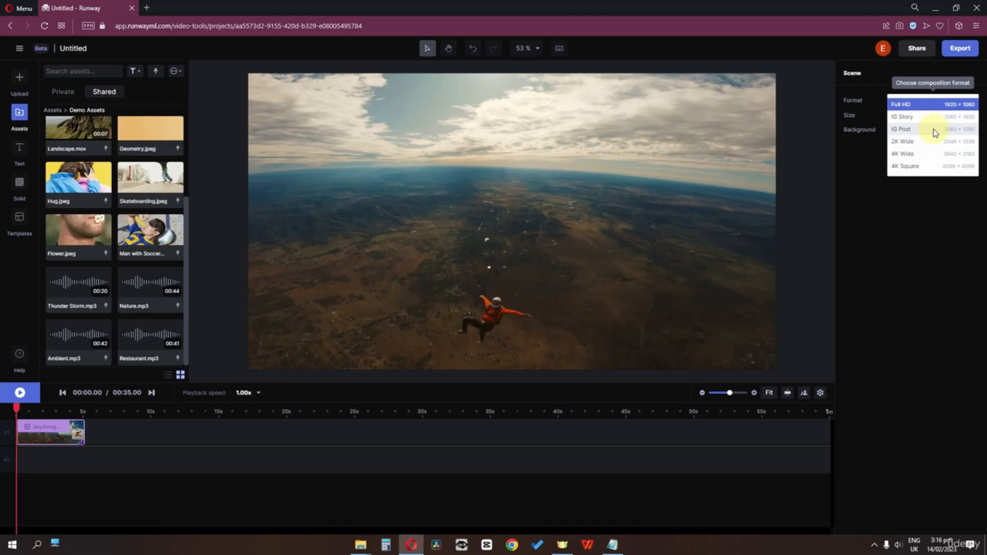
key("space")
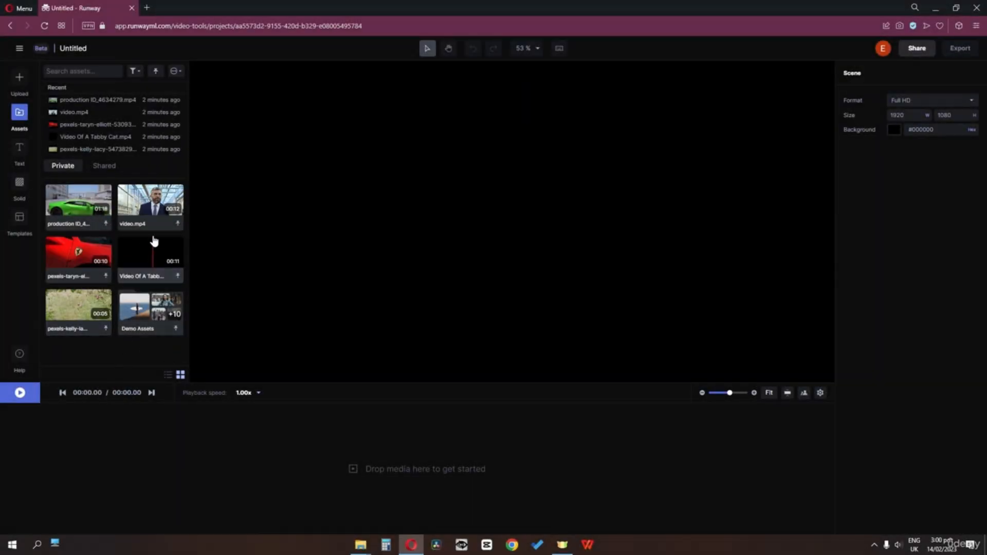
- Add video.mp4 from the private assets to the start of the timeline and delete the empty tracks
left_click_drag(147, 208, 17, 452)
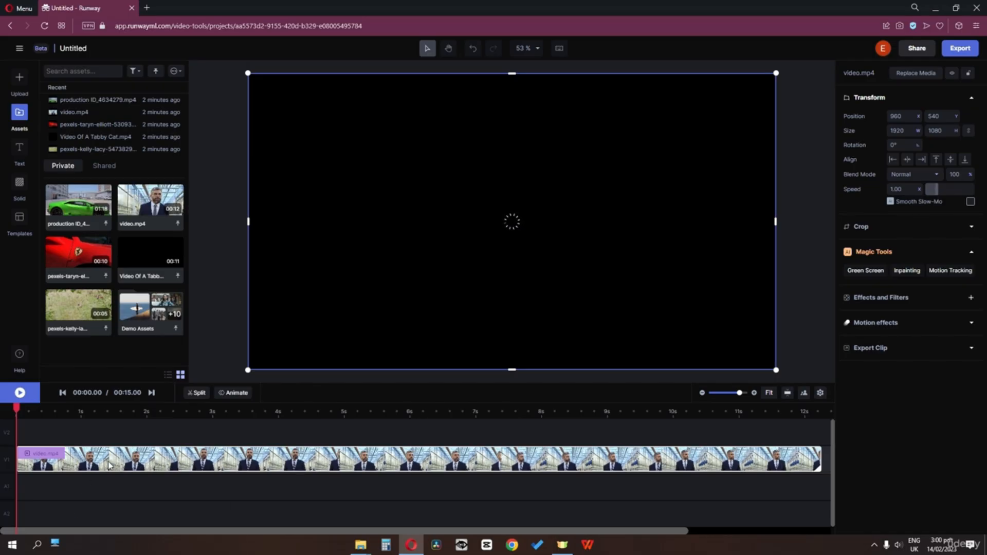
right_click(105, 429)
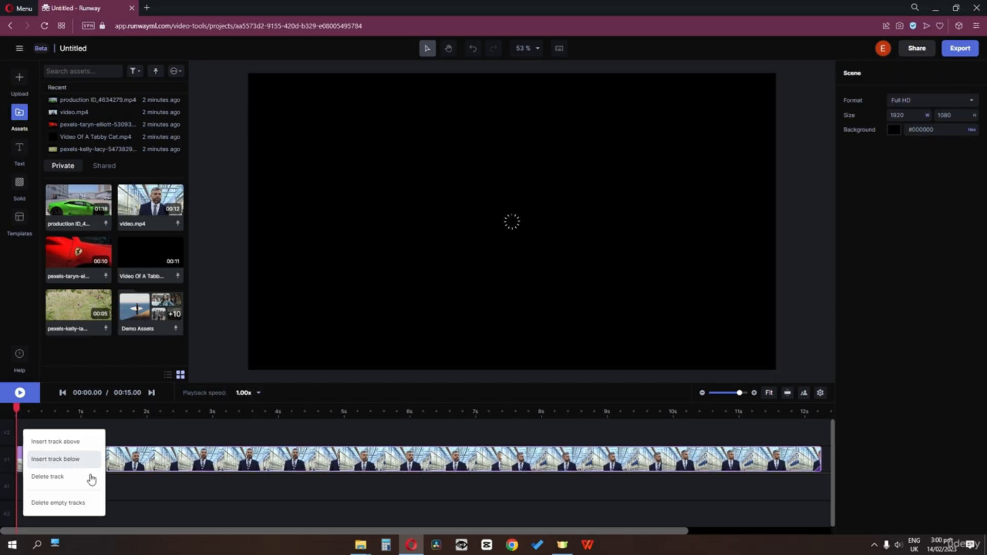
left_click(80, 507)
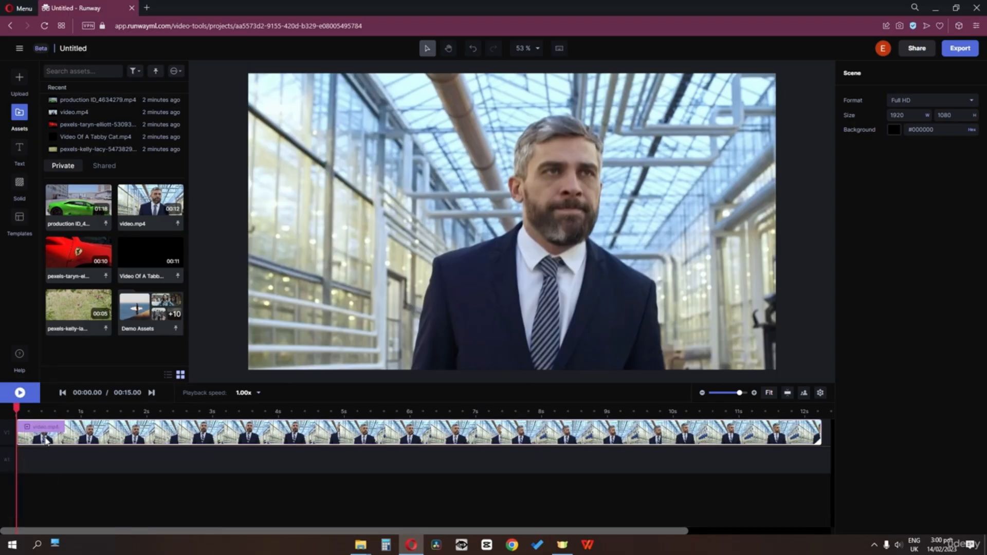
- Try resizing video.mp4 to about 1373 × 772, rotating it to about -6° and aligning it by its horizontal center
left_click(201, 439)
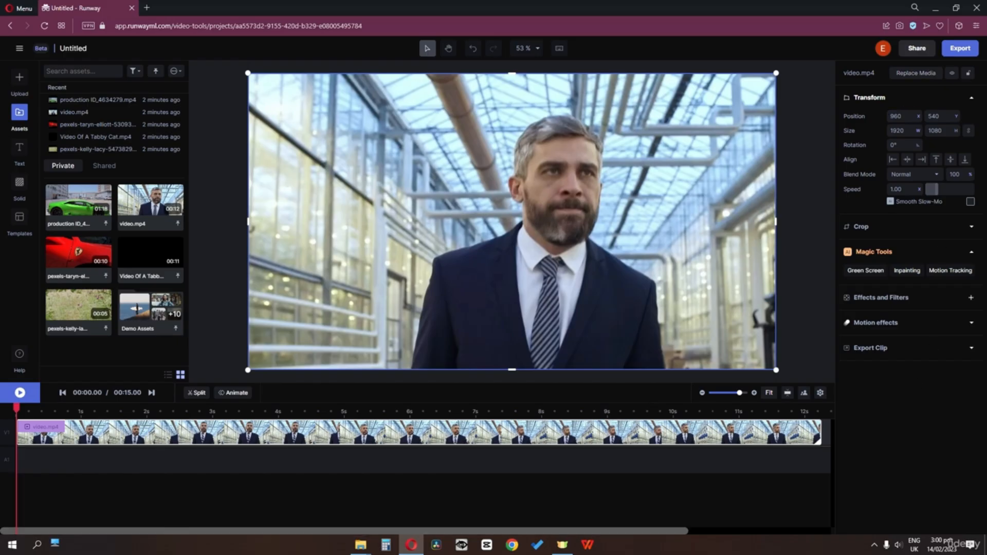
left_click_drag(891, 116, 826, 240)
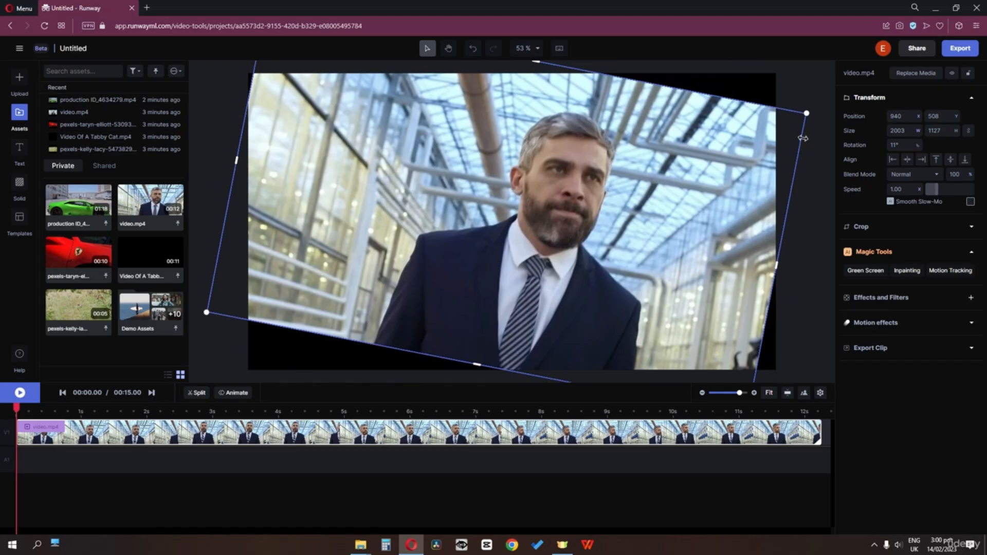
left_click_drag(806, 114, 536, 151)
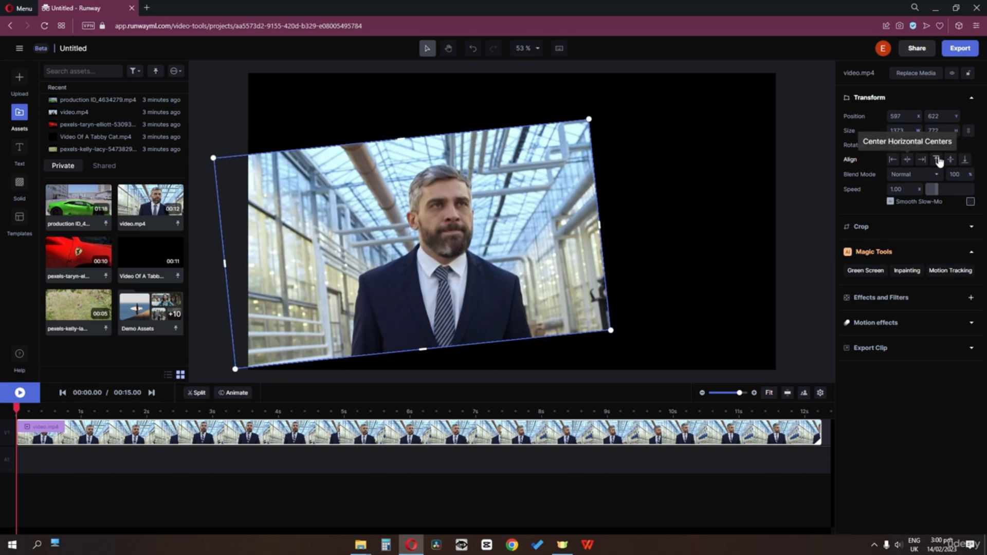
left_click(909, 162)
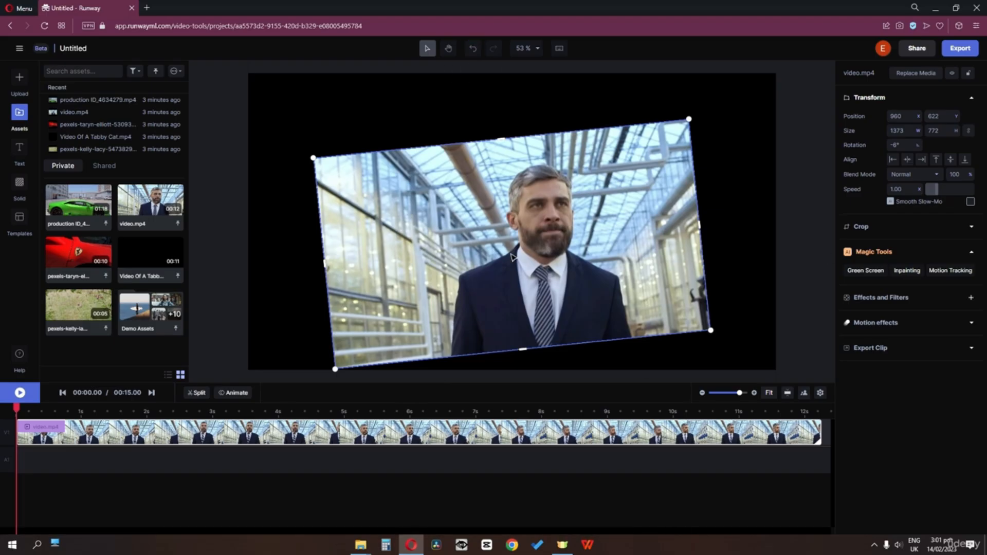
- Undo the horizontal alignment of video.mp4 and the resizing and rotation made just before it
left_click(474, 50)
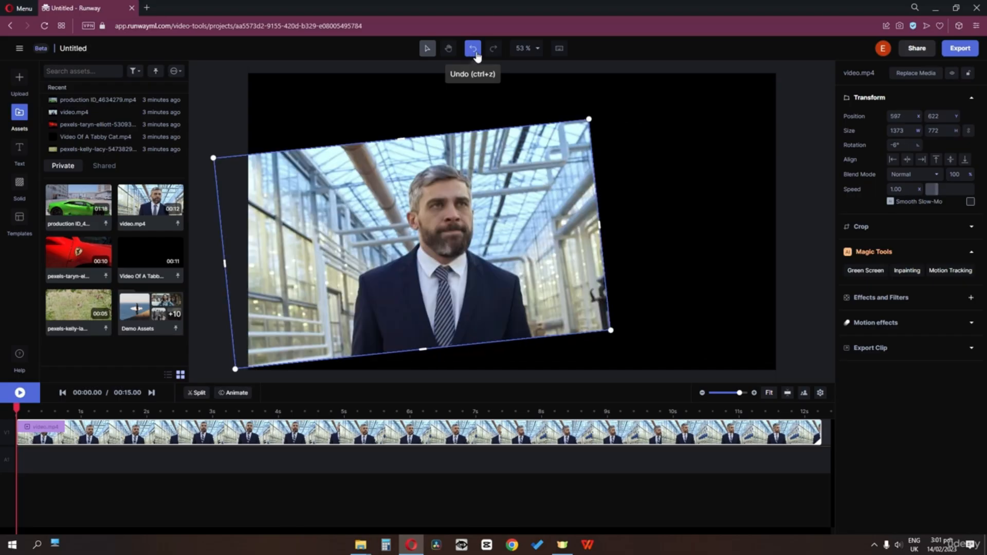
left_click(474, 50)
left_click(473, 50)
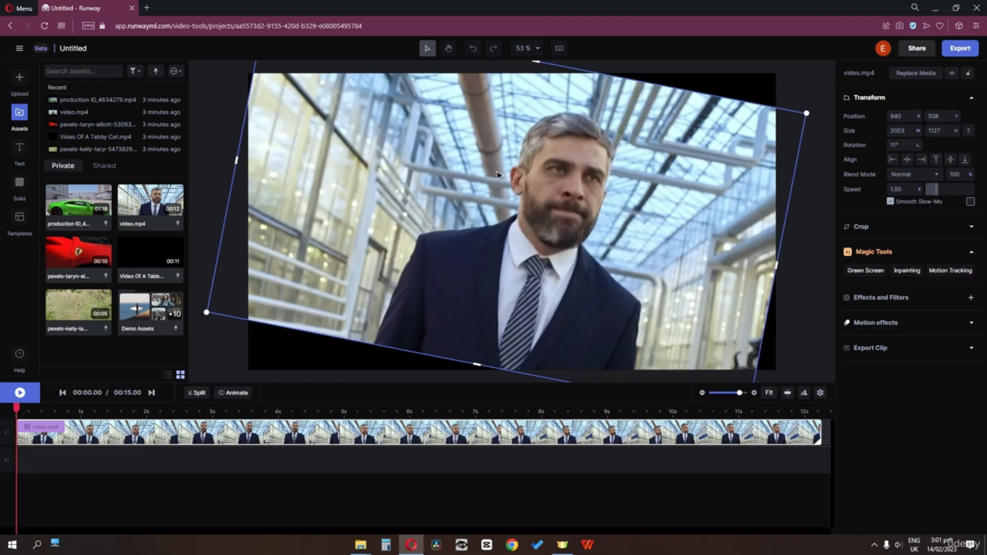
- Review the list of keyboard shortcuts and undo the remaining transform changes to video.mp4
left_click(557, 51)
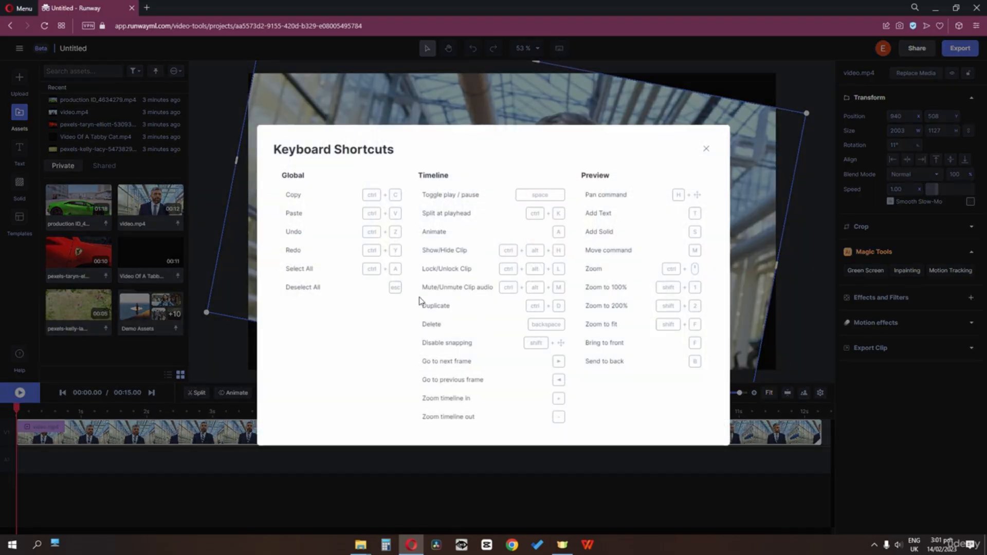
left_click(706, 150)
key("ctrl+z")
key("ctrl+z")
key("ctrl+z")
key("ctrl+z")
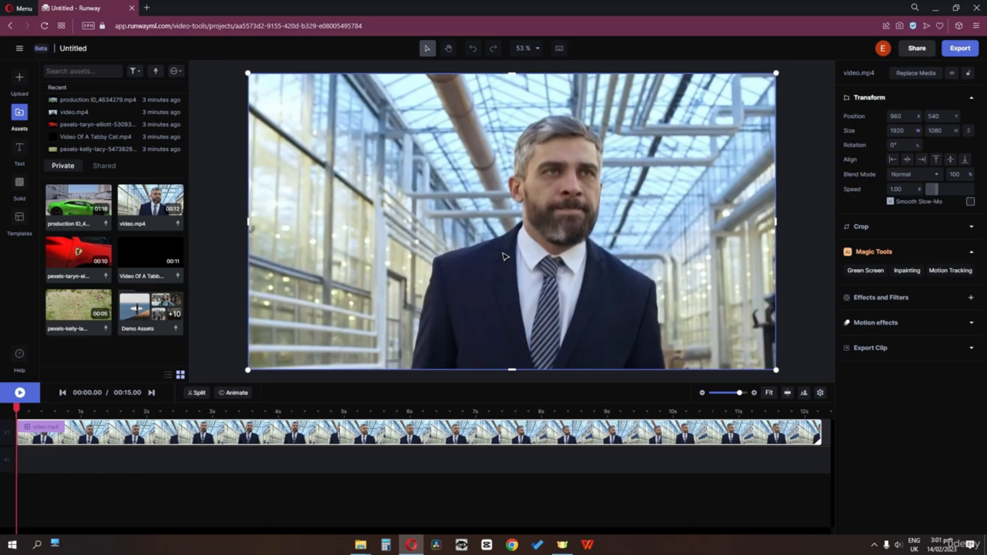
- Pan the preview with the Pan tool, zoom it in and out repeatedly, and fit the composition to the view
left_click(447, 50)
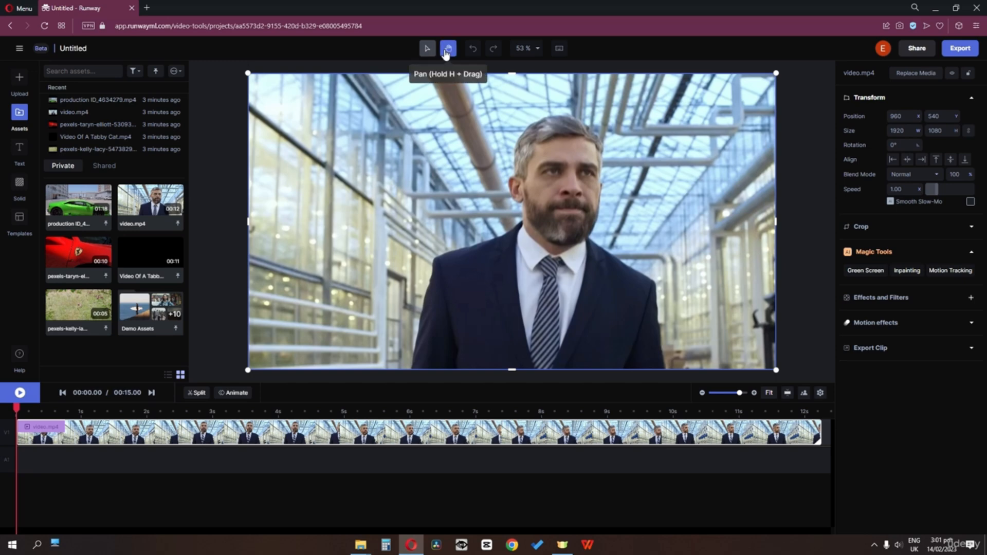
left_click_drag(611, 182, 578, 178)
left_click(427, 49)
scroll(478, 155, "down", 5)
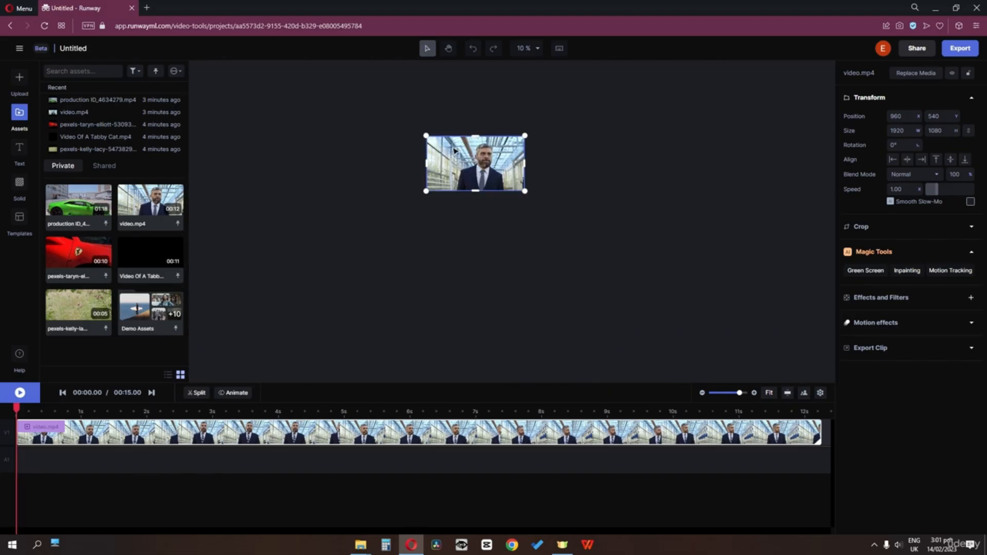
scroll(453, 151, "up", 5)
scroll(454, 150, "down", 5)
scroll(454, 150, "up", 5)
scroll(454, 150, "down", 5)
scroll(453, 149, "up", 5)
scroll(454, 149, "down", 5)
left_click(534, 48)
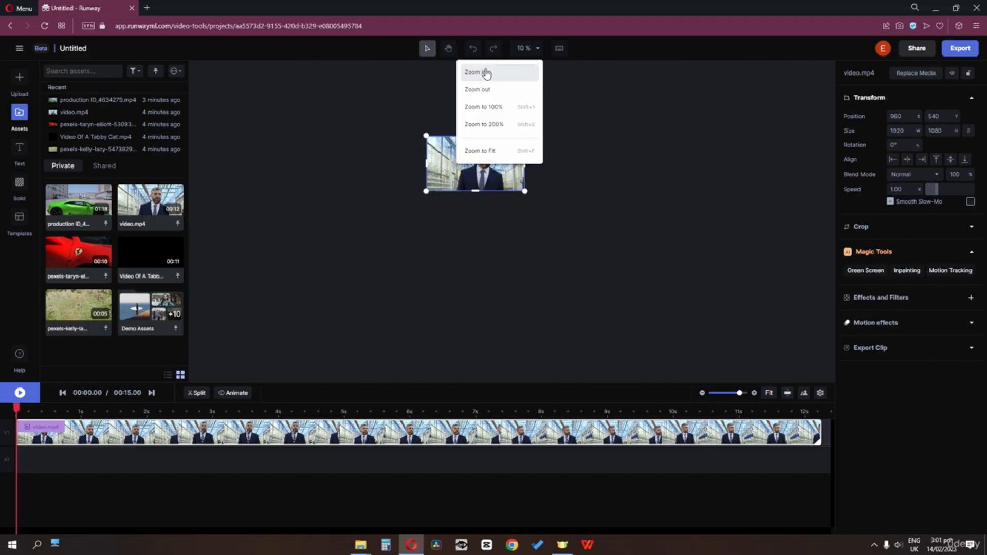
left_click(495, 153)
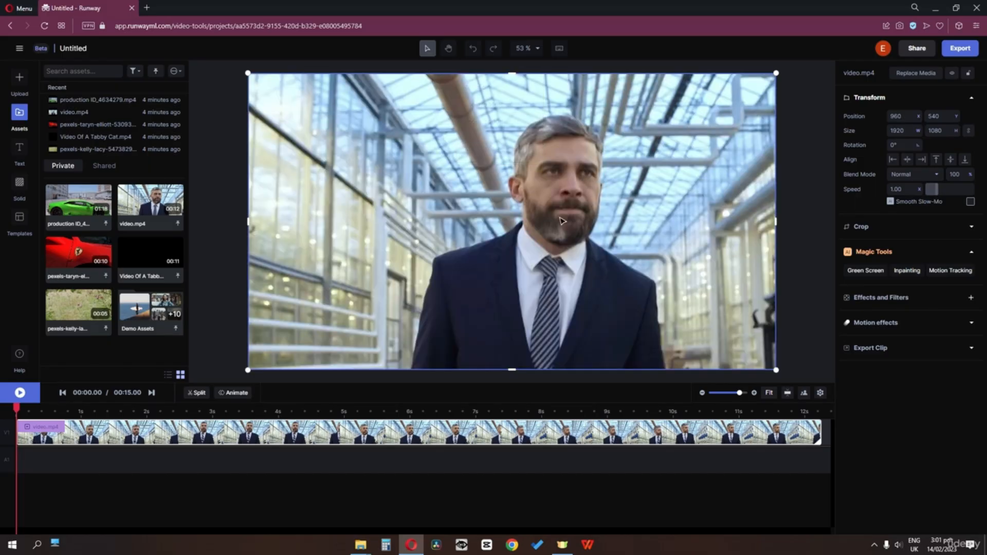
- Zoom the preview out one level and set its zoom to 100%
left_click(525, 48)
left_click(517, 96)
left_click(530, 49)
left_click(530, 50)
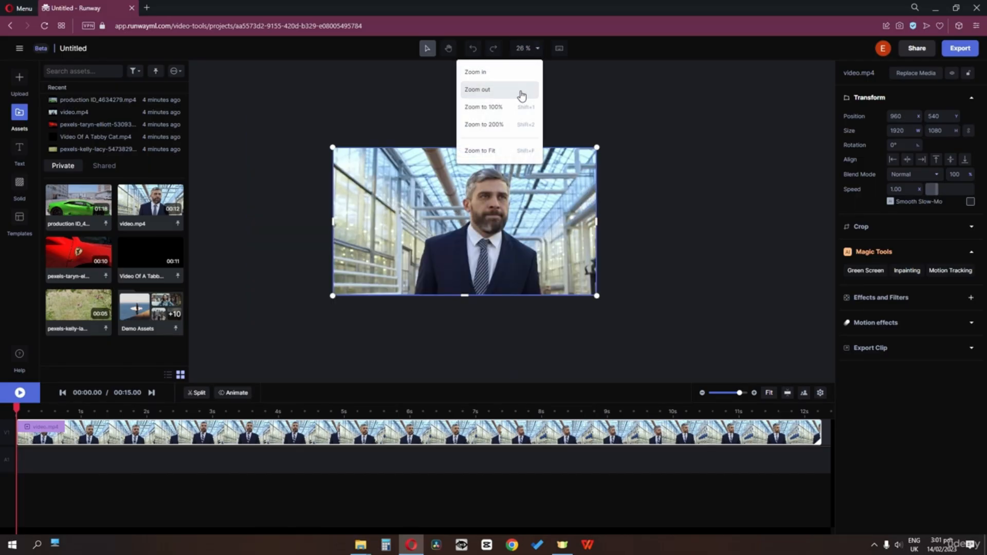
left_click(517, 114)
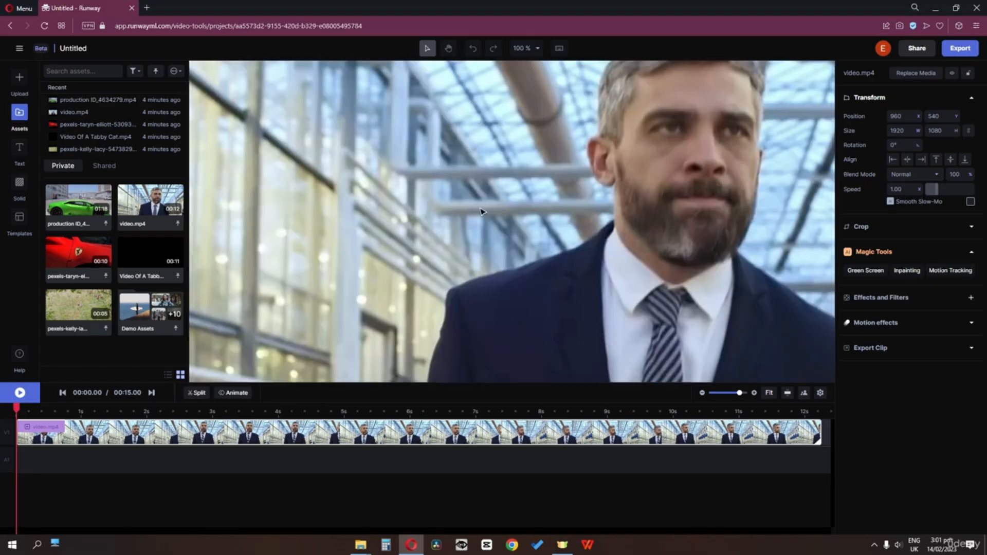
- Zoom freely in and out of the preview and restore the zoom-to-fit view
scroll(524, 155, "down", 5)
scroll(526, 156, "up", 6)
scroll(526, 157, "down", 6)
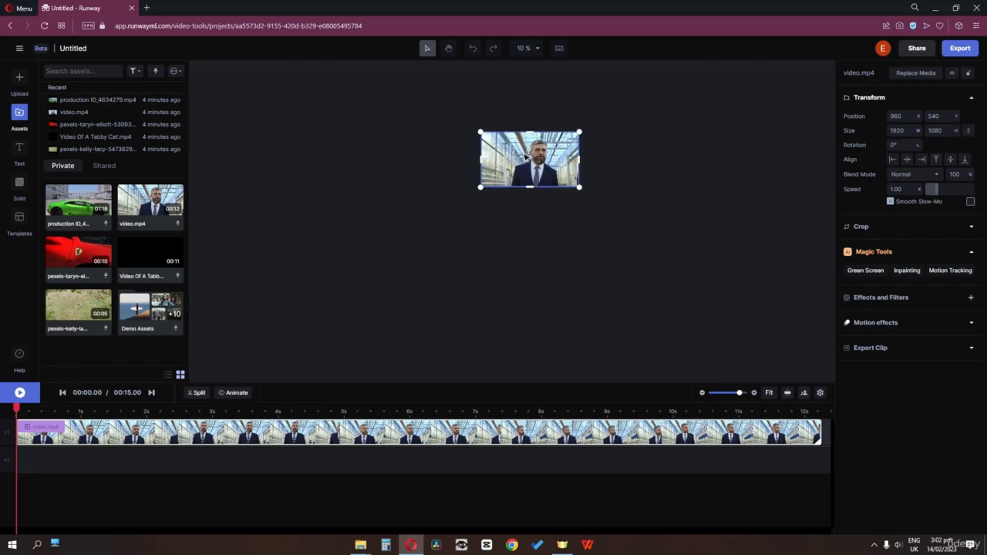
scroll(524, 155, "up", 4)
scroll(524, 157, "down", 4)
scroll(520, 161, "up", 6)
scroll(520, 161, "down", 6)
left_click(527, 48)
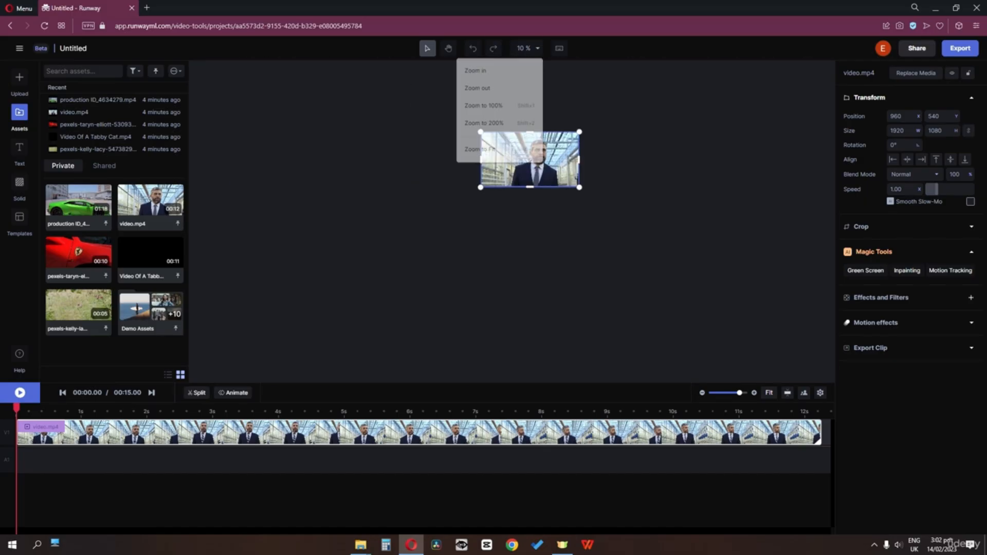
left_click(514, 161)
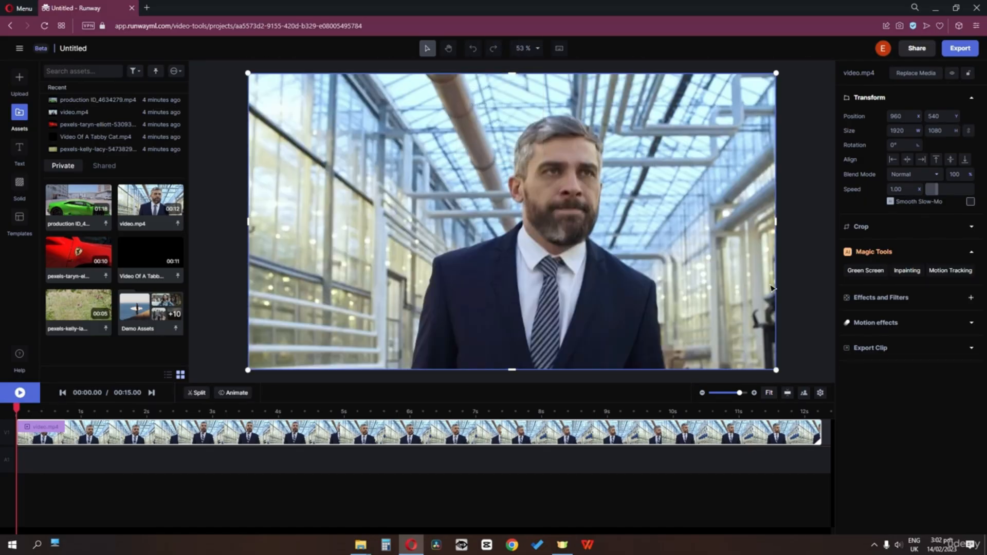
- Crop video.mp4 by 10% at both the top and bottom, and play back part of the cropped clip
left_click(864, 232)
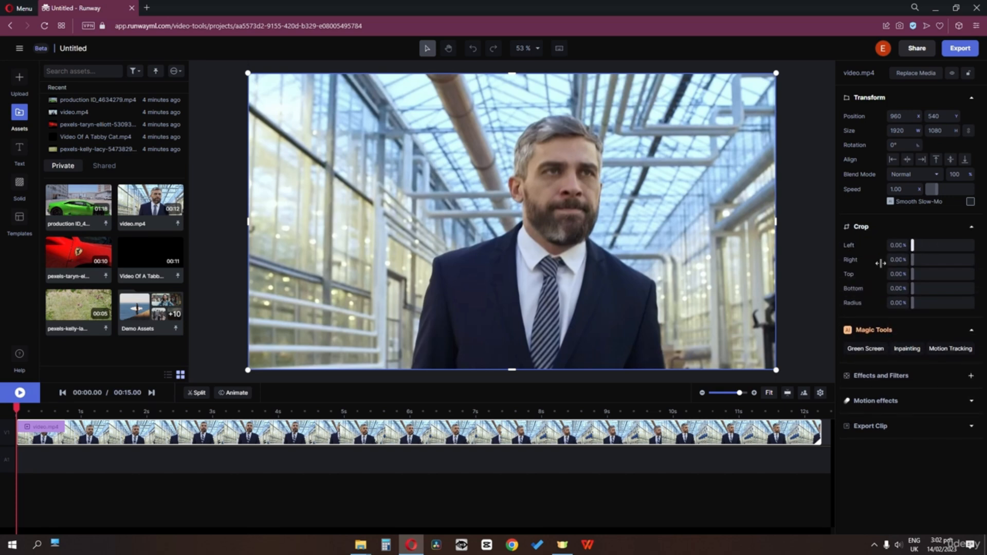
mouse_move(912, 245)
left_mouse_down()
mouse_move(932, 245)
mouse_move(912, 246)
left_mouse_up()
left_click(472, 48)
left_click_drag(913, 274, 915, 275)
left_click(899, 274)
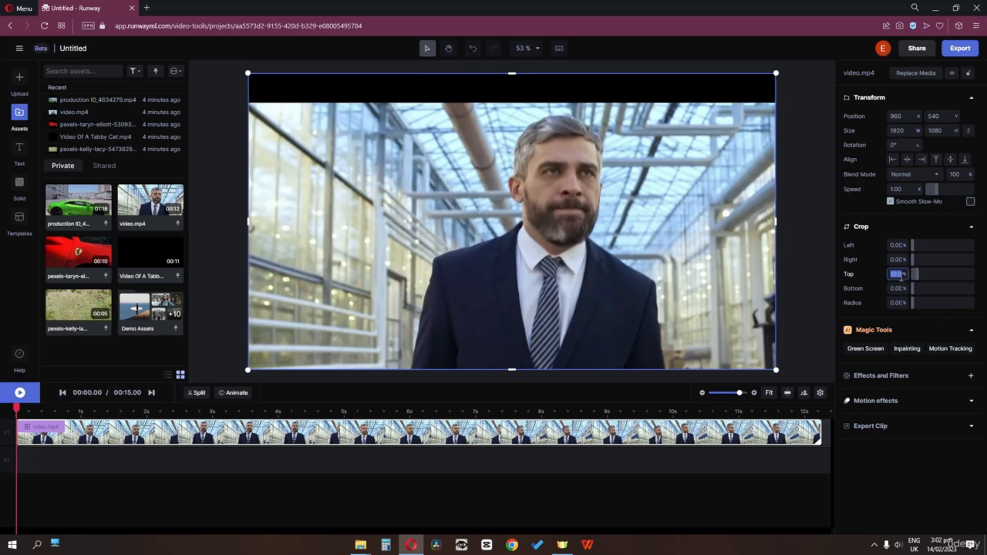
left_click(893, 274)
left_click(896, 288)
type("10")
left_click(874, 309)
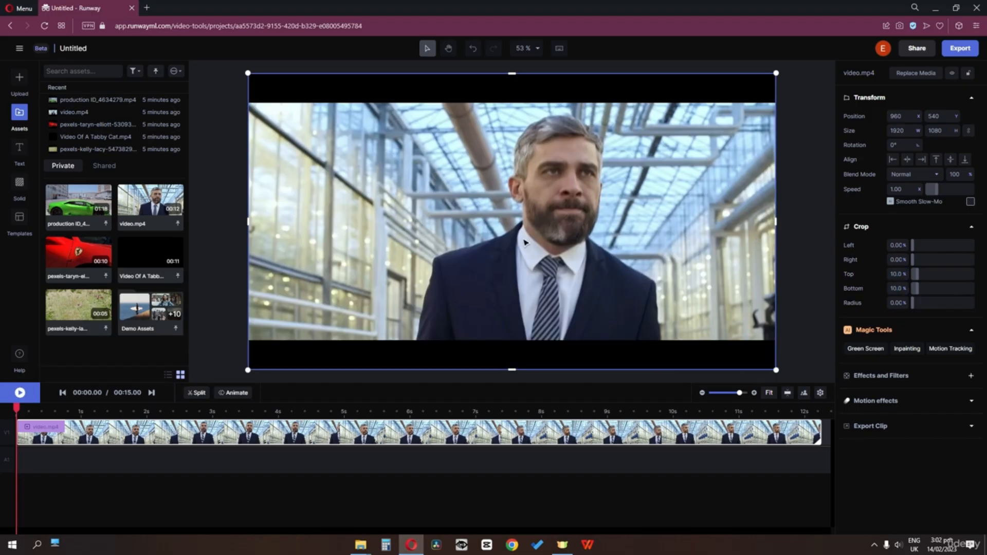
key("space")
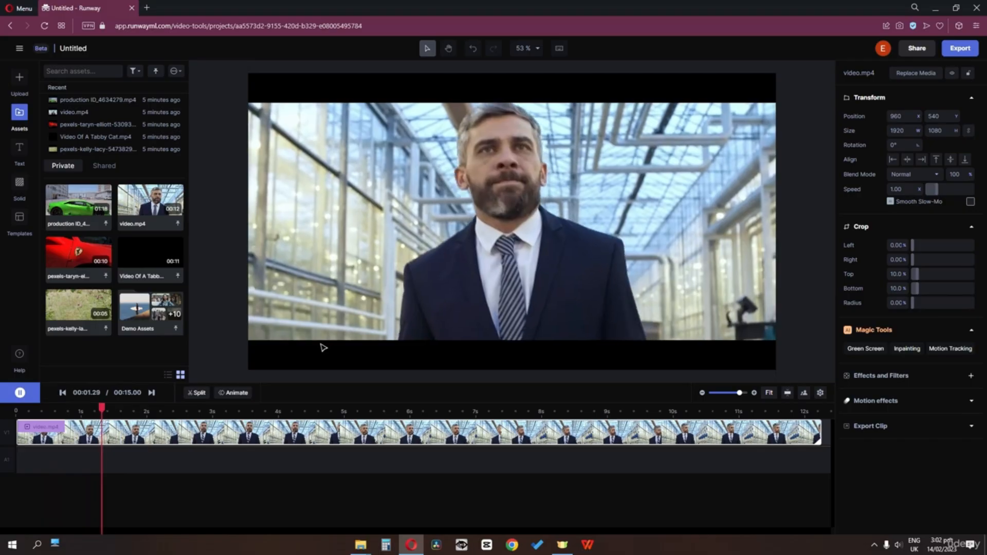
key("space")
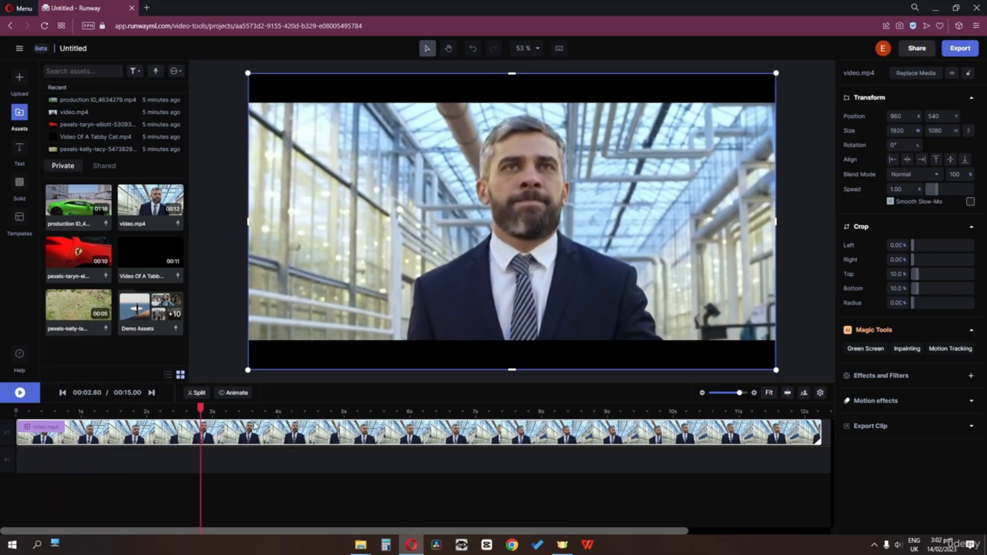
- Split video.mp4 at 00:02.56 and delete the part after the split from the timeline
mouse_move(200, 411)
left_mouse_down()
mouse_move(73, 411)
mouse_move(214, 416)
mouse_move(169, 416)
mouse_move(205, 413)
mouse_move(185, 414)
left_mouse_up()
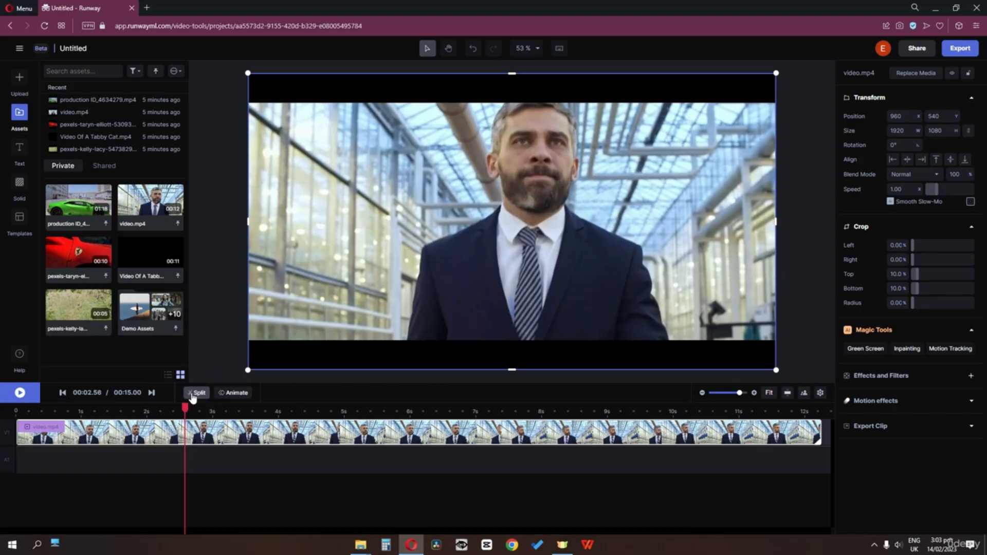
left_click(192, 394)
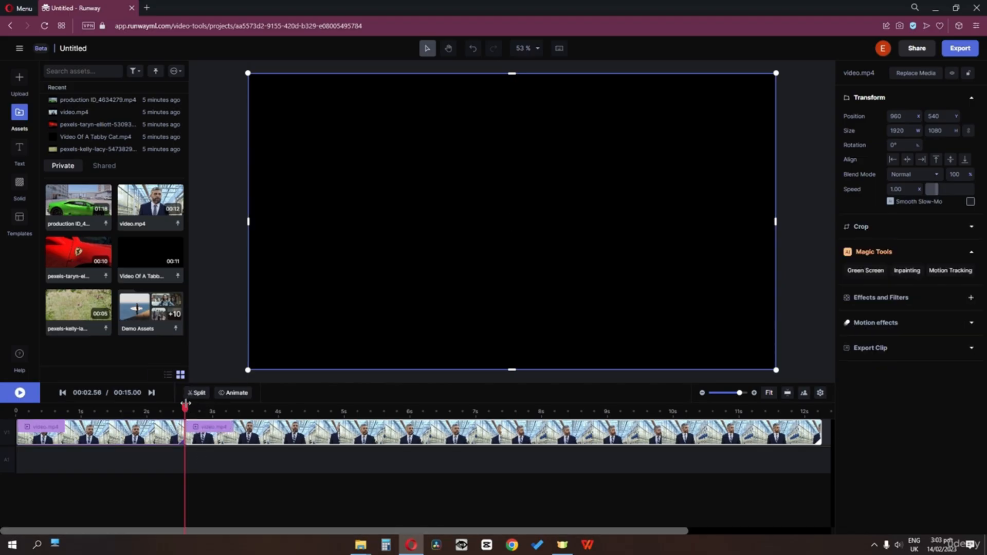
left_click_drag(185, 406, 153, 407)
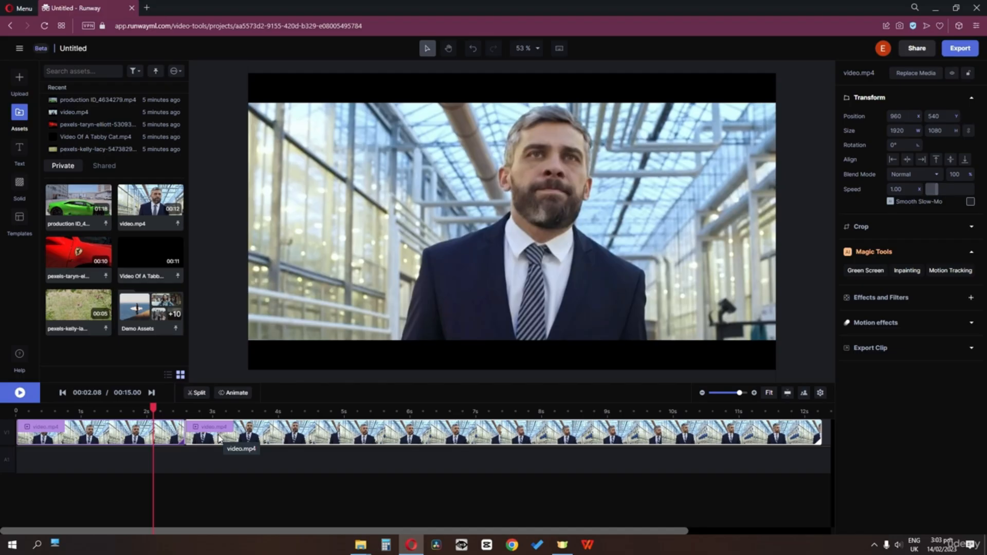
key("Delete")
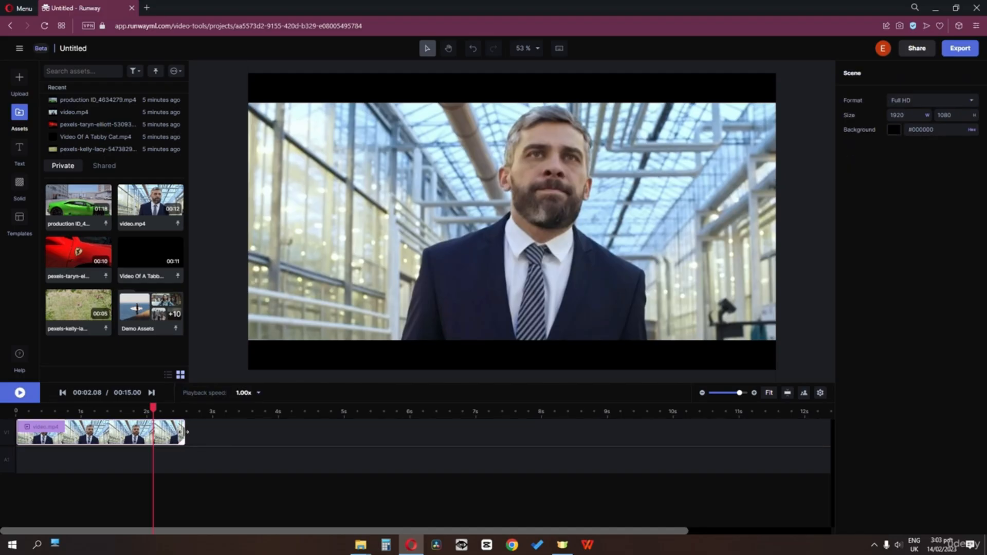
- Extend the end of video.mp4 to about 3.7 s on the timeline, and try hiding and showing the clip
mouse_move(257, 434)
left_mouse_down()
mouse_move(185, 433)
mouse_move(489, 433)
mouse_move(214, 435)
mouse_move(261, 435)
left_mouse_up()
right_click(183, 438)
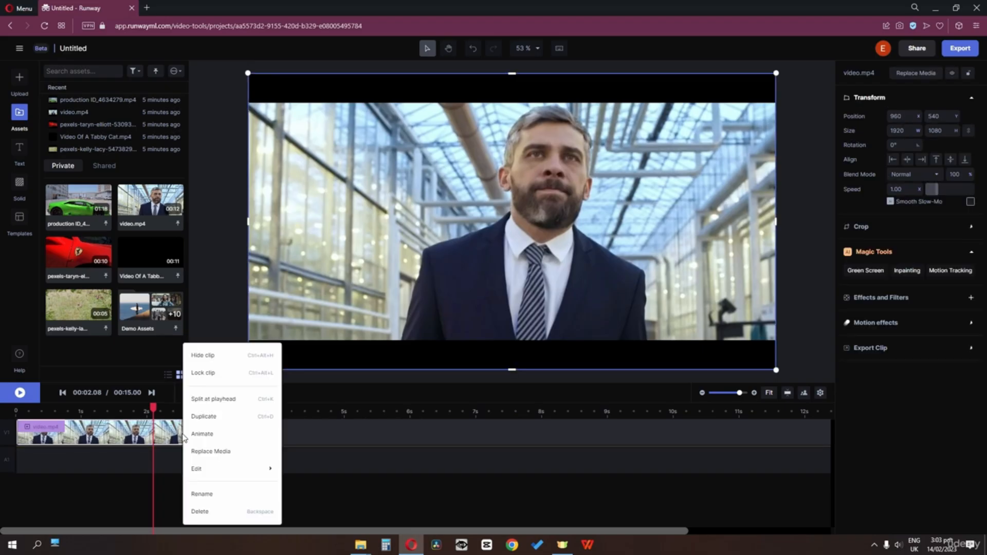
left_click(216, 361)
right_click(176, 437)
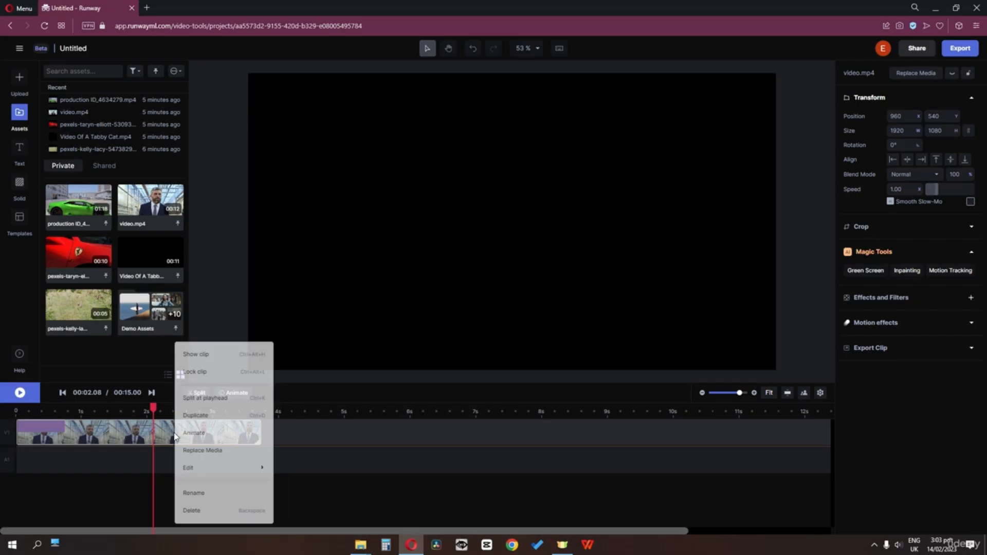
left_click(190, 357)
- Lock the video.mp4 clip on the timeline and unlock it again
right_click(169, 435)
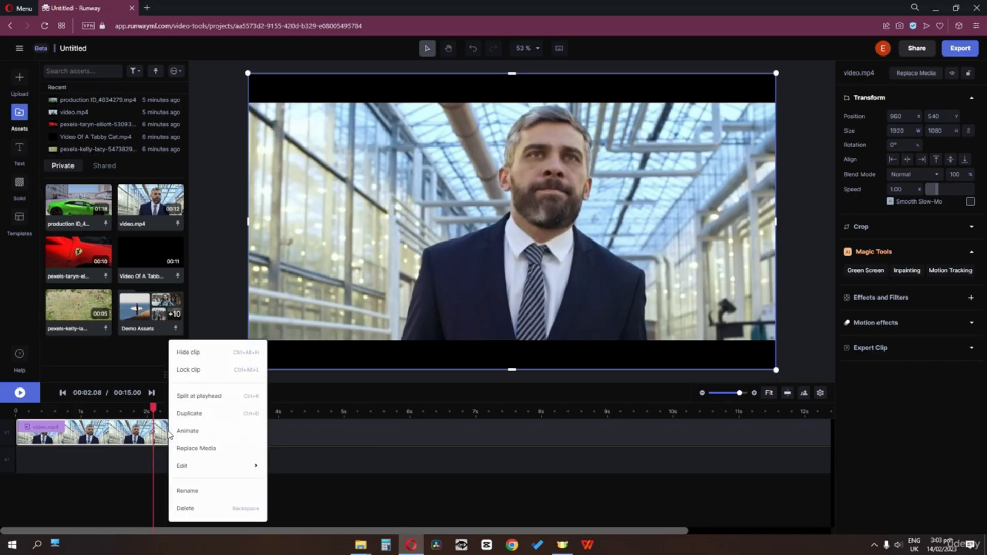
left_click(186, 371)
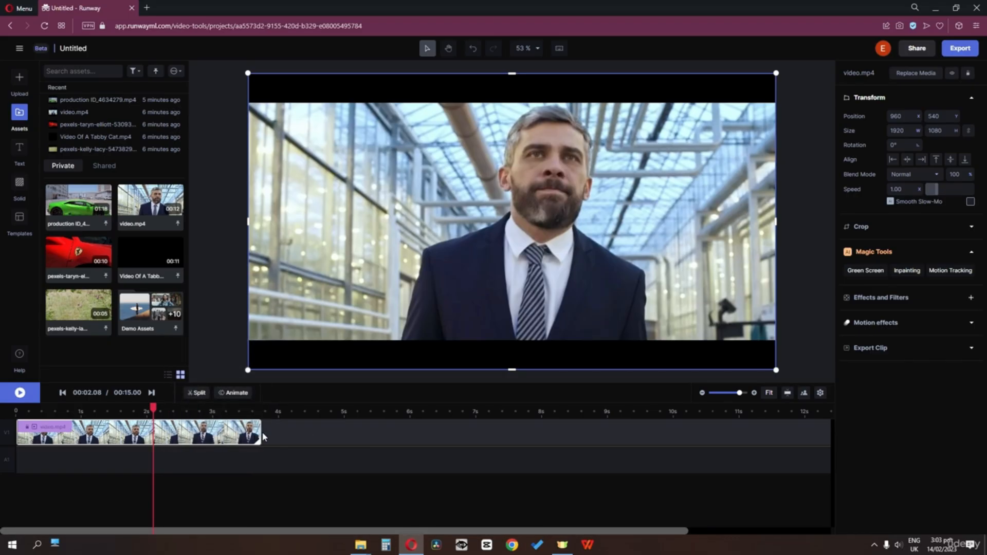
right_click(237, 437)
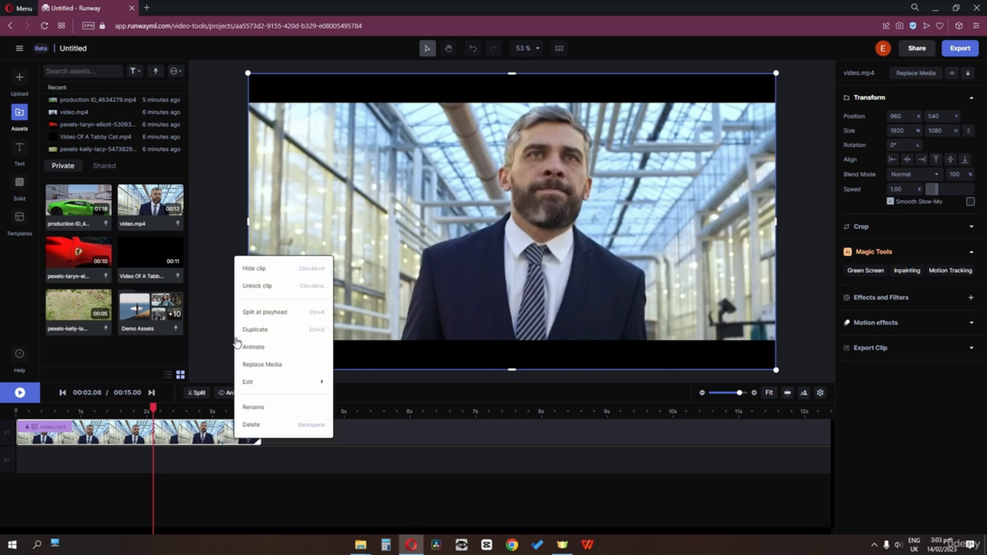
left_click(265, 285)
- Split video.mp4 at 00:01.72 on the timeline
right_click(200, 436)
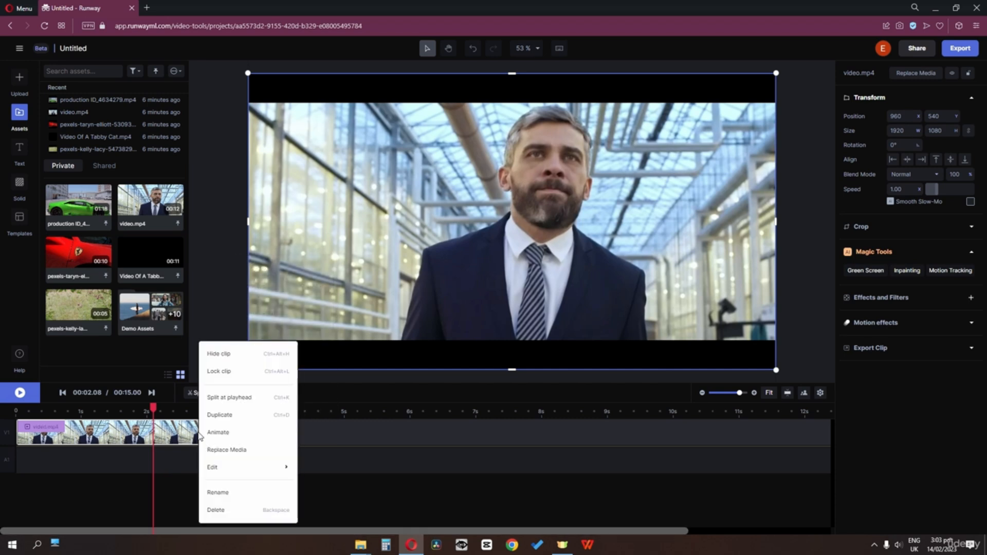
left_click(249, 407)
left_click_drag(152, 409, 129, 408)
right_click(141, 427)
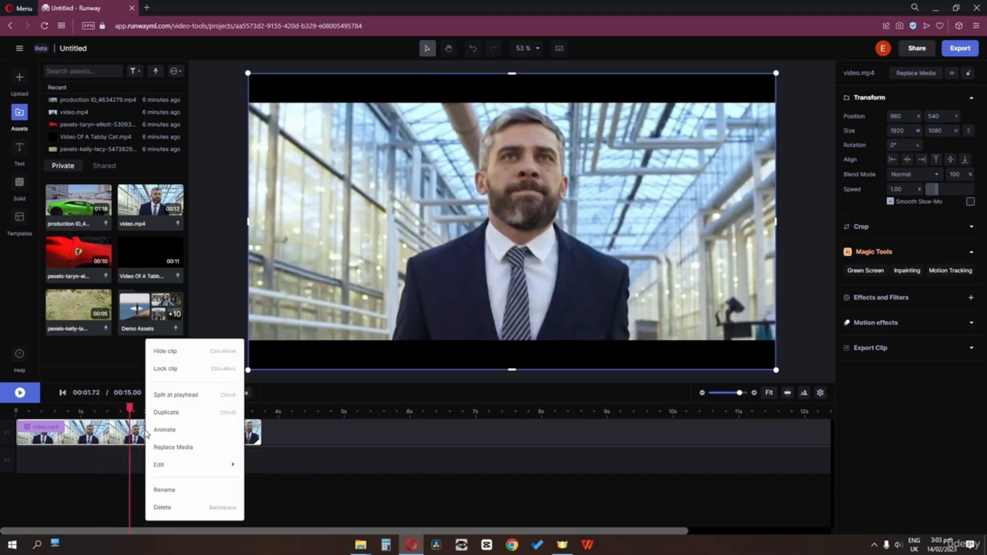
left_click(185, 398)
- Duplicate the video.mp4 clip with the playhead at 00:01.52
left_click_drag(131, 410, 117, 409)
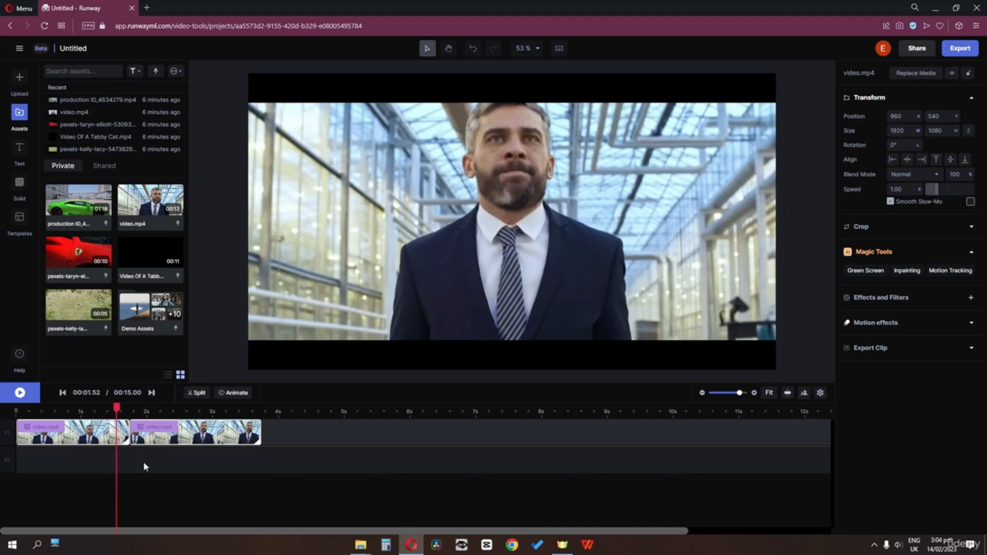
right_click(152, 438)
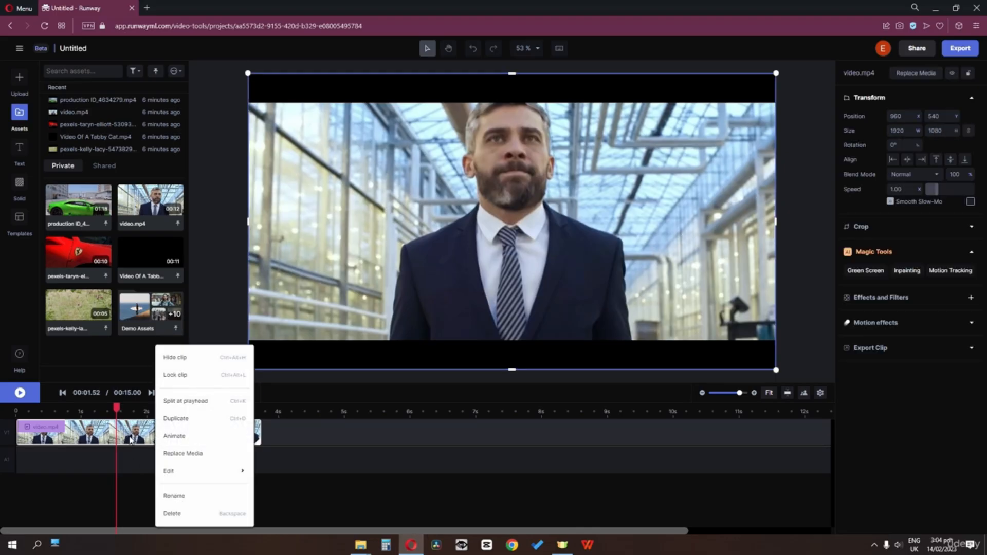
left_click(194, 418)
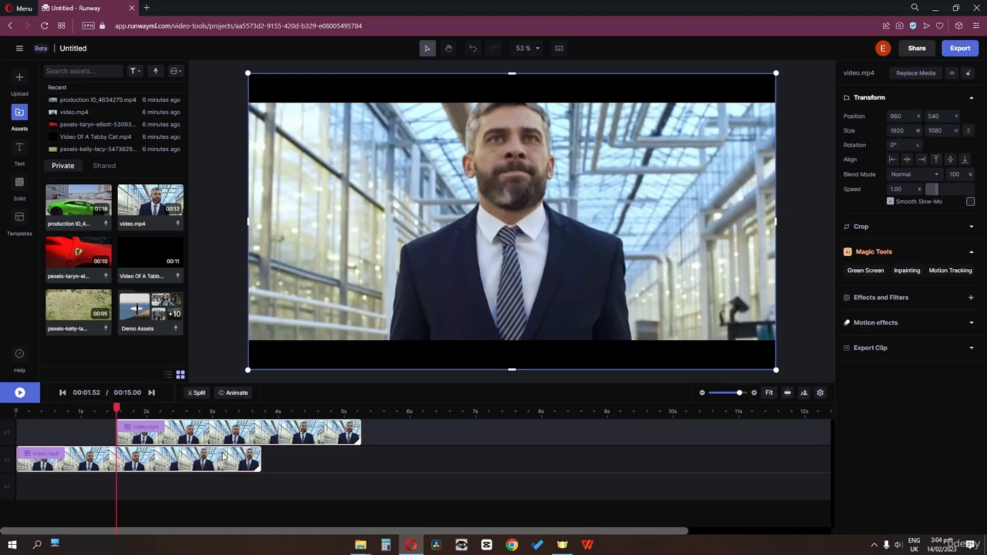
- Delete the duplicated video.mp4 clip and remove the empty tracks from the timeline
right_click(244, 436)
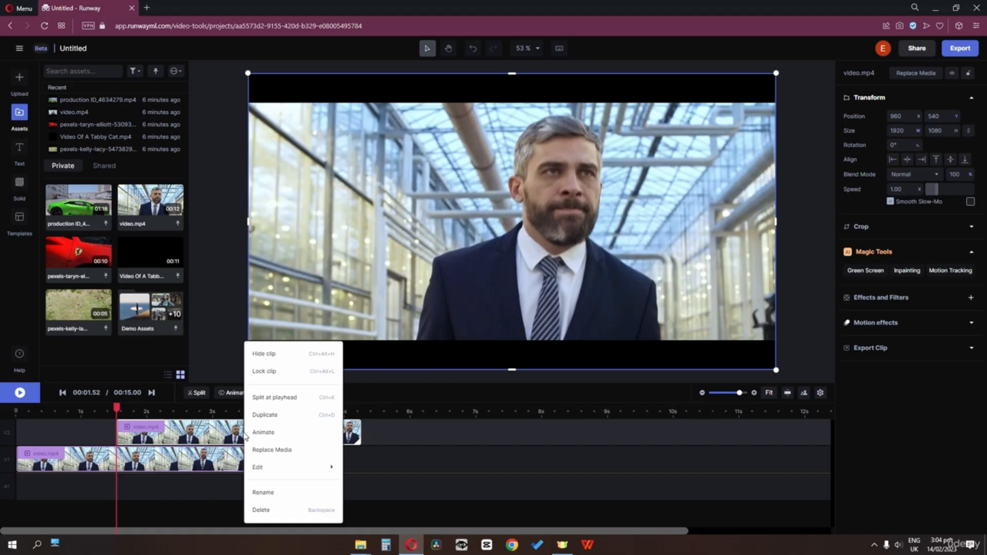
left_click(283, 512)
right_click(263, 429)
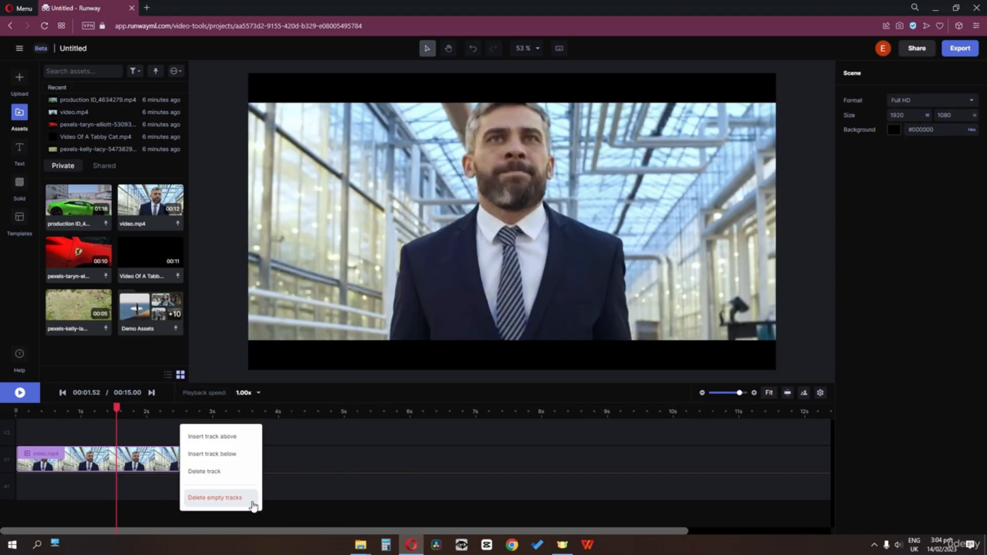
left_click(253, 506)
- Replace the media of the video.mp4 clip with Video Of A Tabby Cat.mp4 and play back part of it
right_click(195, 442)
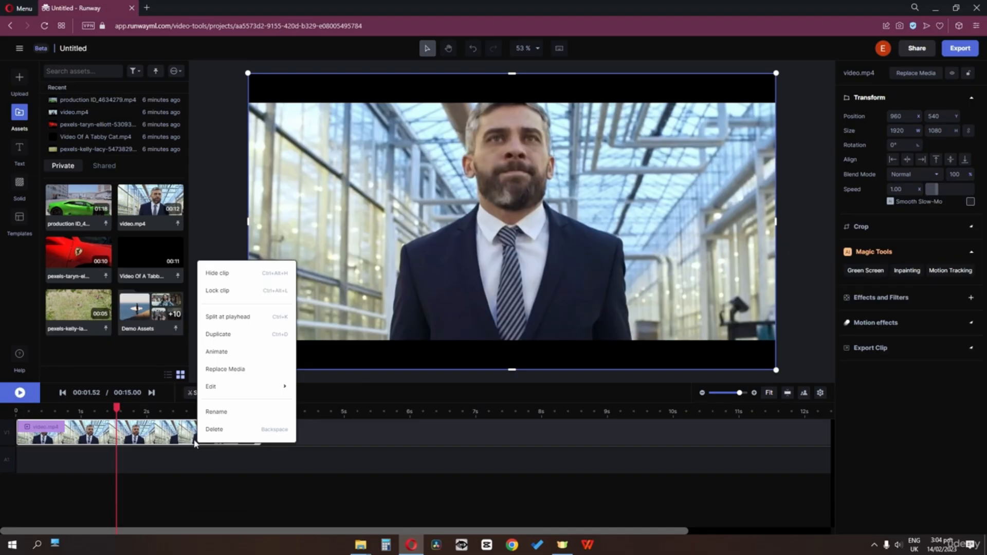
left_click(256, 375)
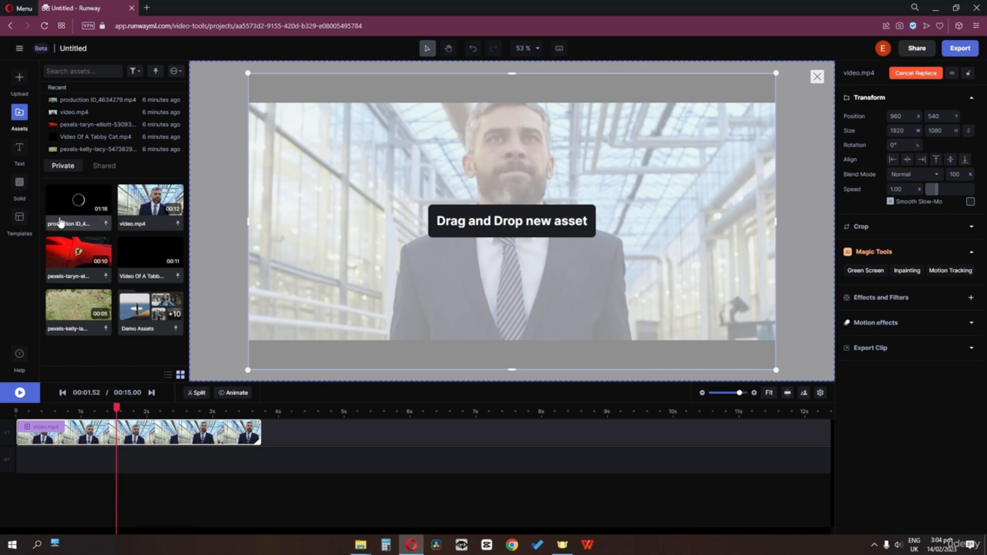
left_click_drag(197, 236, 452, 227)
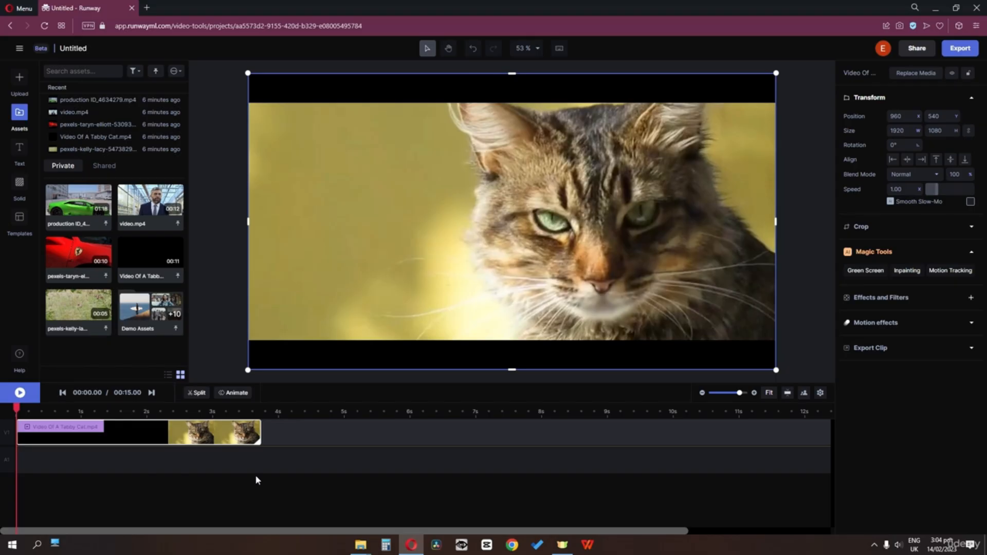
key("space")
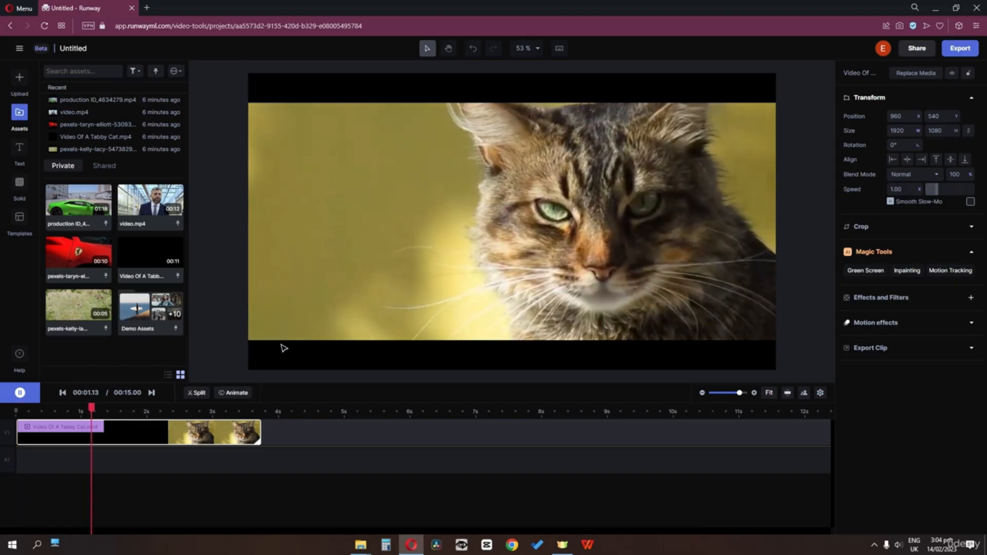
- Examine the Mask and Rename options of the tabby cat clip, leaving its name as it is
right_click(168, 433)
mouse_move(259, 466)
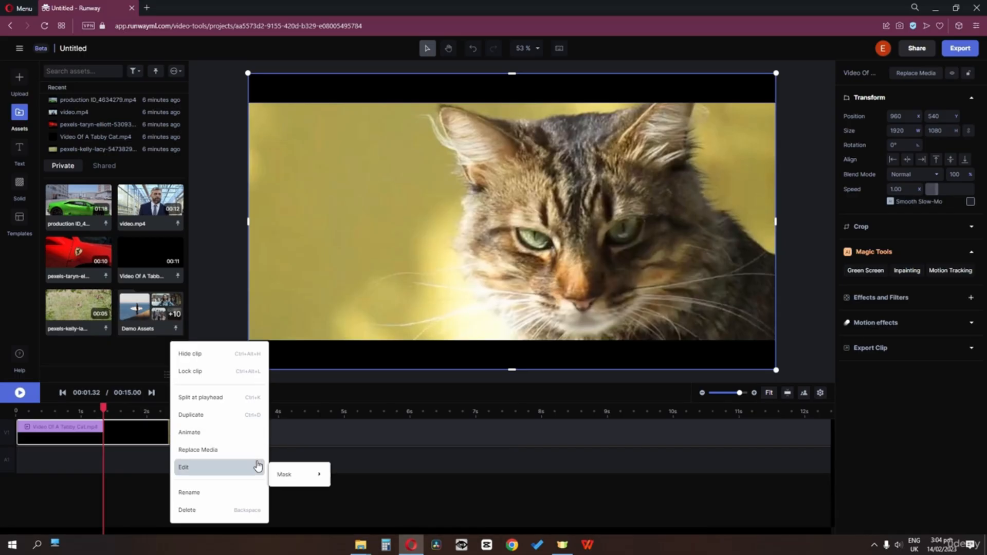
mouse_move(307, 474)
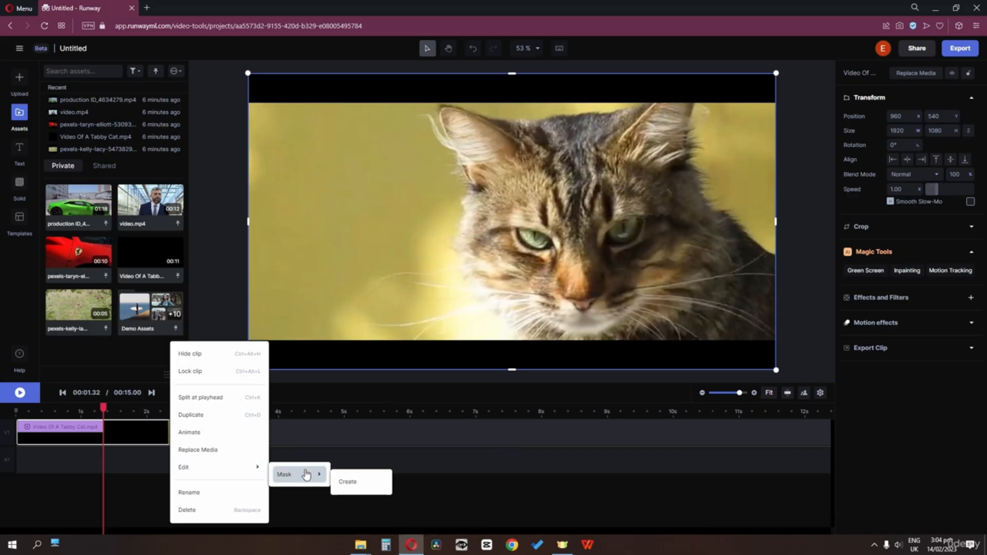
left_click(216, 491)
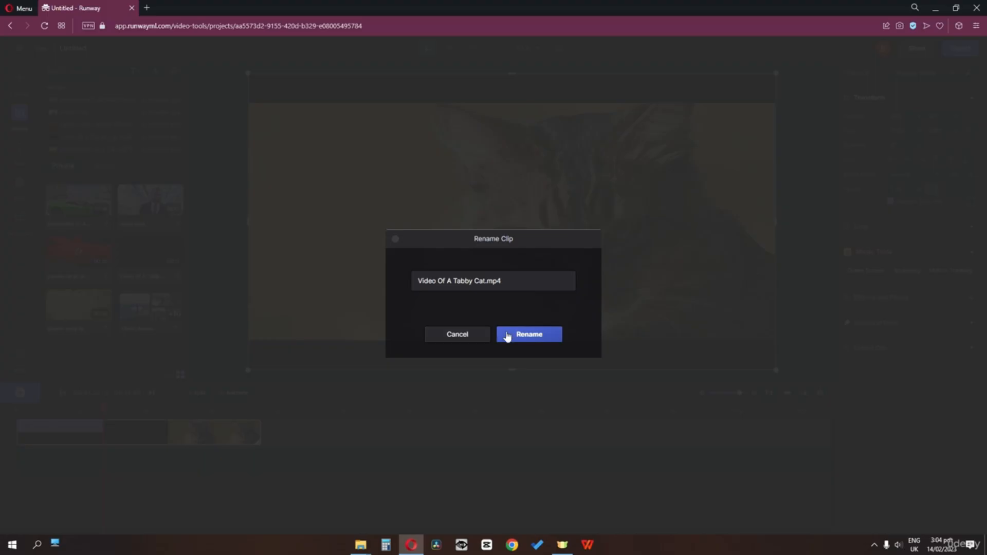
left_click(482, 337)
right_click(201, 433)
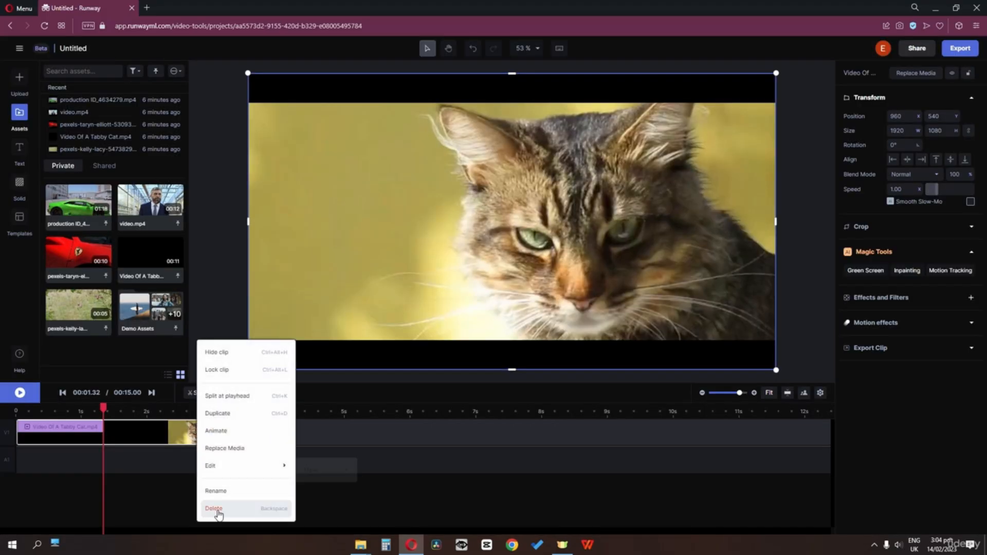
left_click(142, 442)
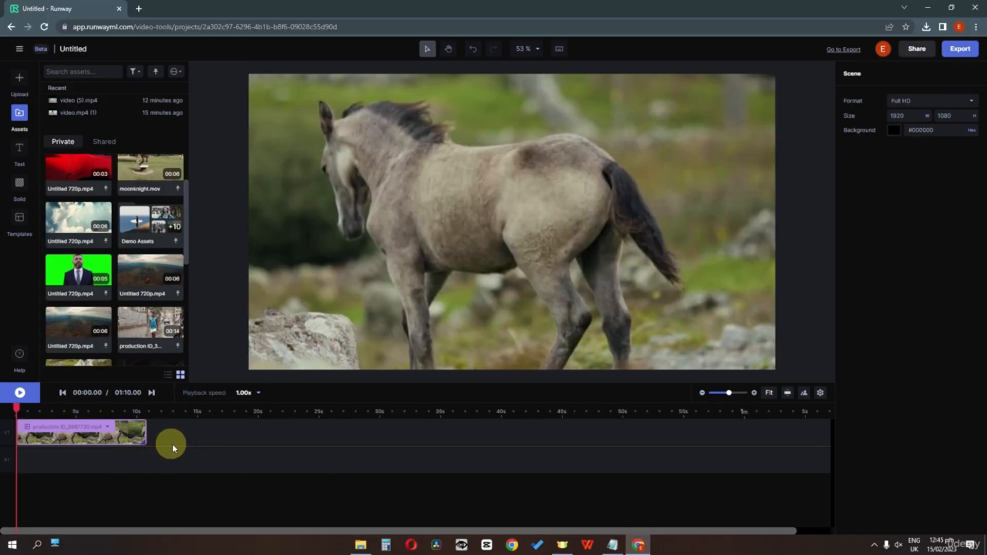
- Insert one empty track above and one below the track that holds the horse clip
right_click(220, 434)
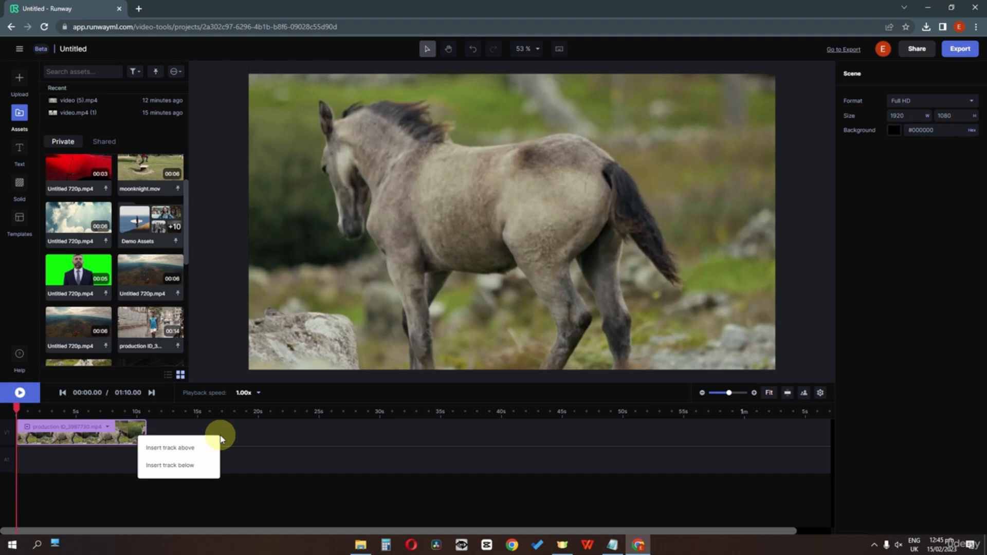
left_click(173, 451)
right_click(261, 462)
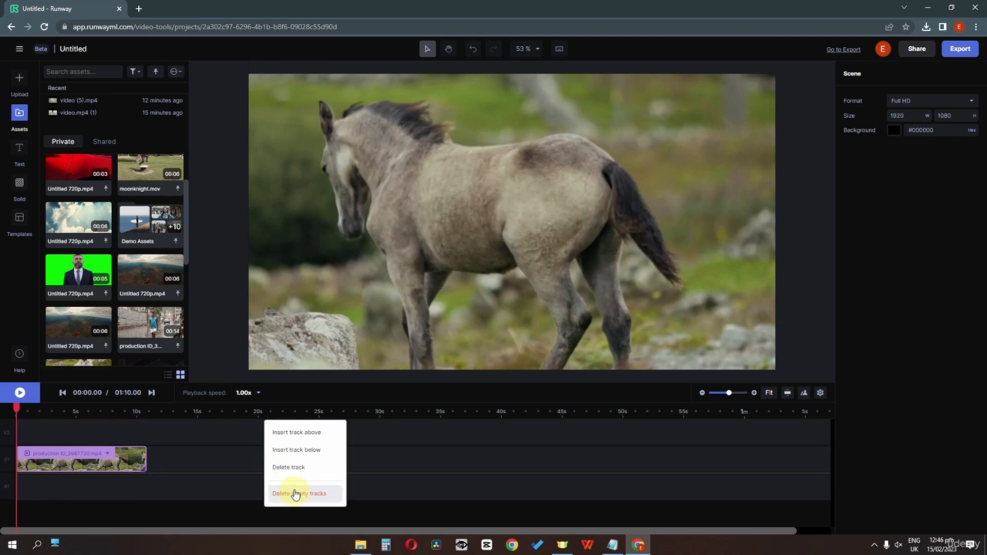
left_click(299, 457)
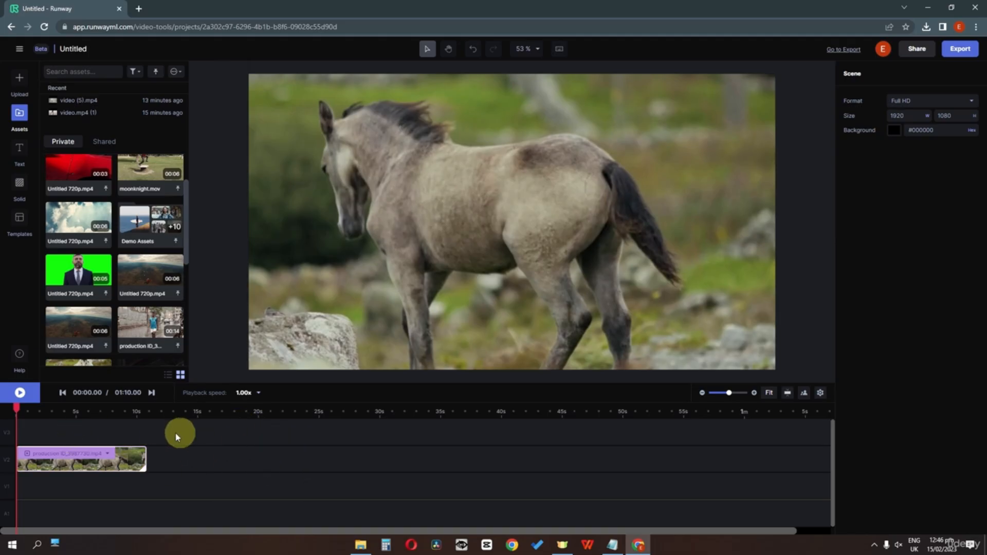
- Delete the empty track above the horse clip, and remove the remaining empty tracks
right_click(282, 429)
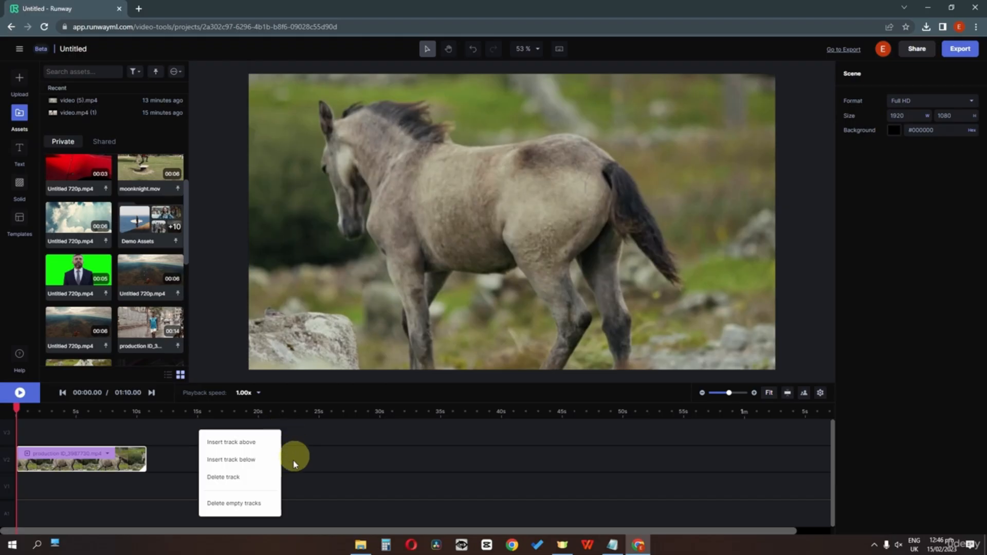
left_click(236, 478)
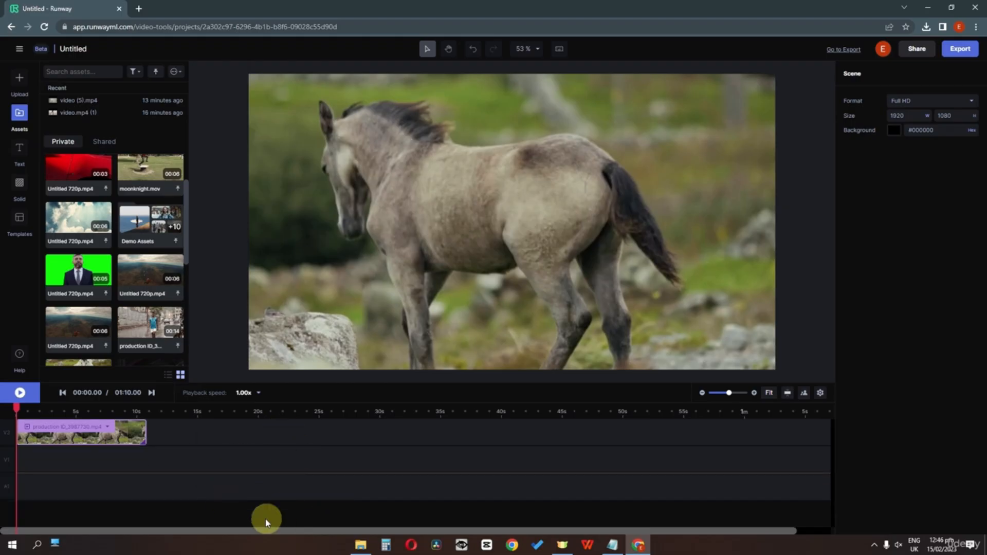
right_click(250, 462)
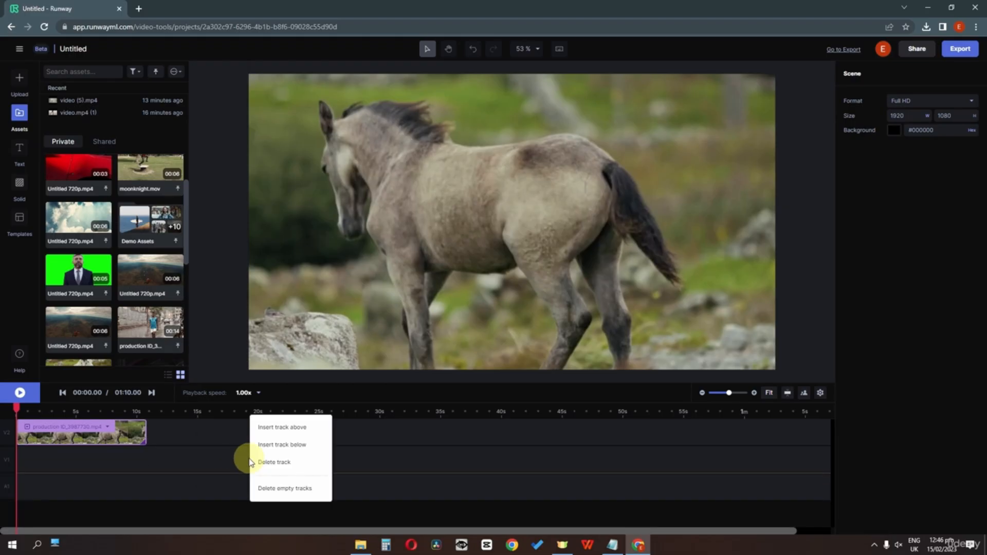
left_click(289, 489)
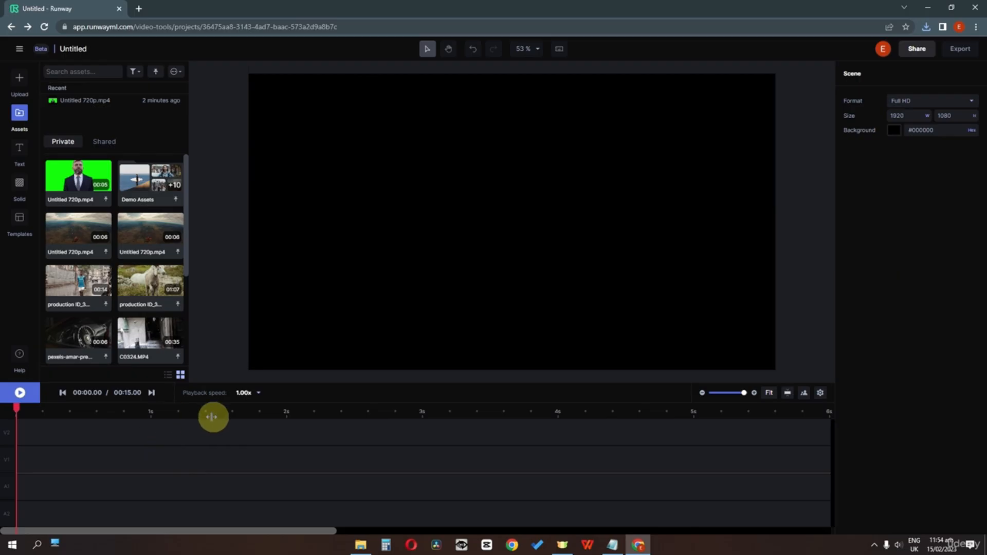
- Place the 01:07 horse clip, production ID_3987730.mp4, at the start of track V1 and fit the timeline to its length
left_click_drag(149, 301, 133, 394)
left_click_drag(23, 455, 20, 458)
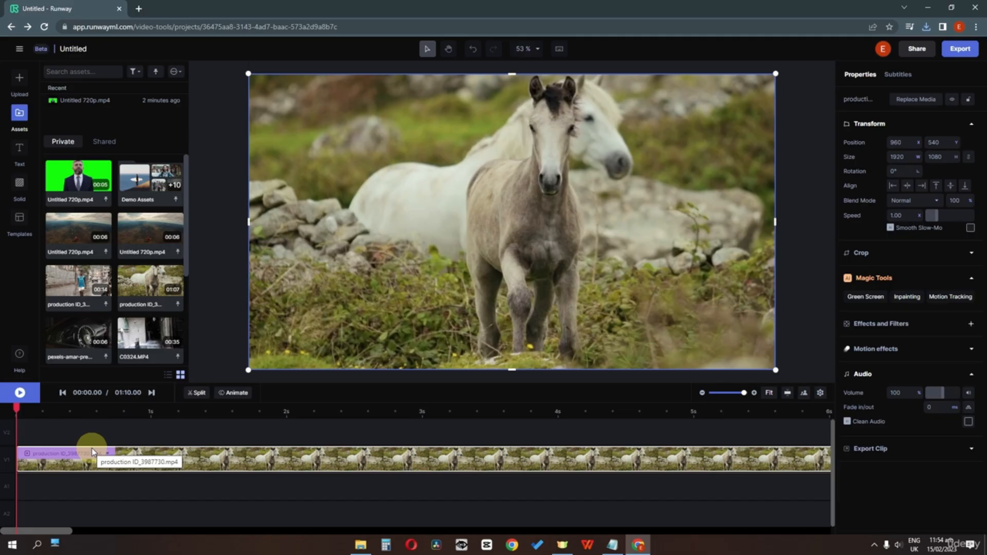
key("space")
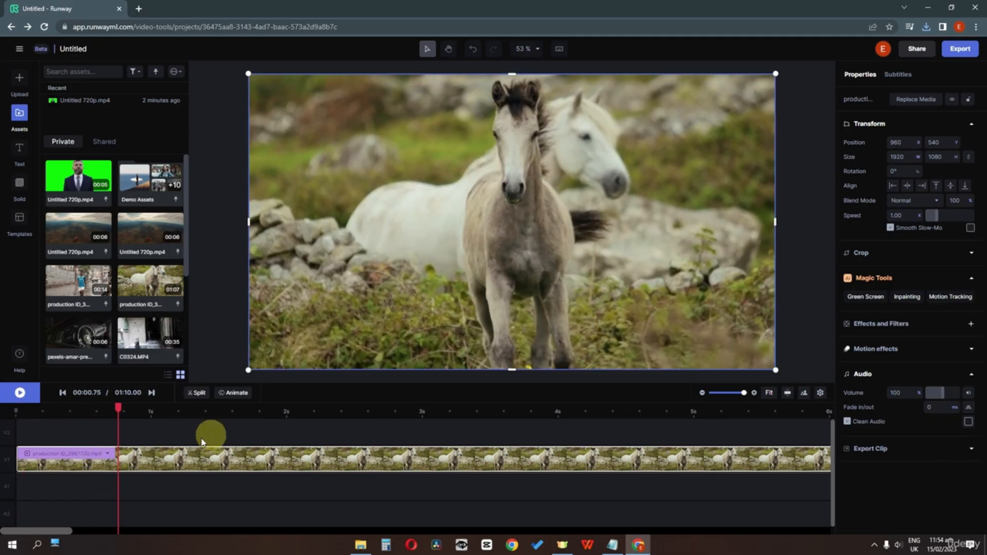
left_click(769, 393)
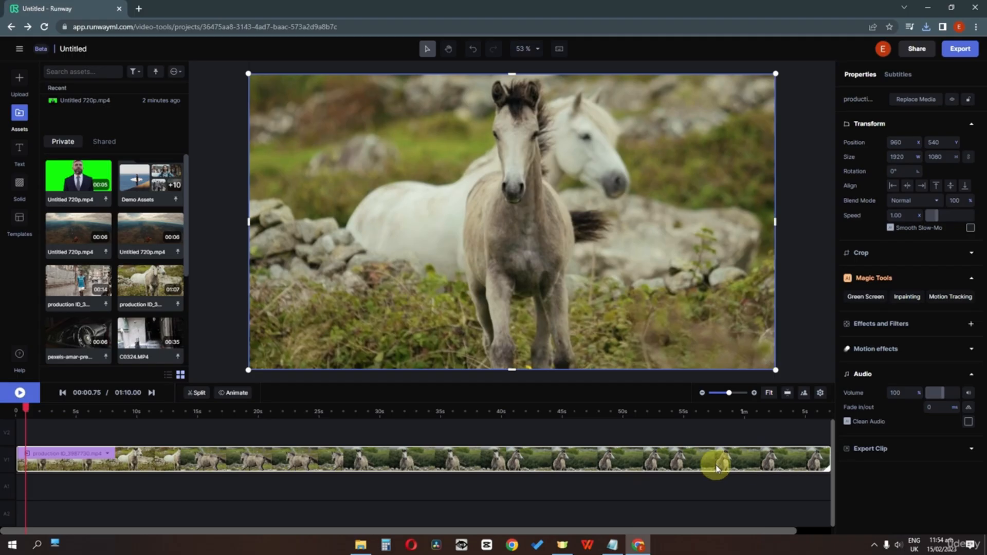
left_click(790, 396)
left_click(790, 396)
left_click(790, 395)
left_click(789, 396)
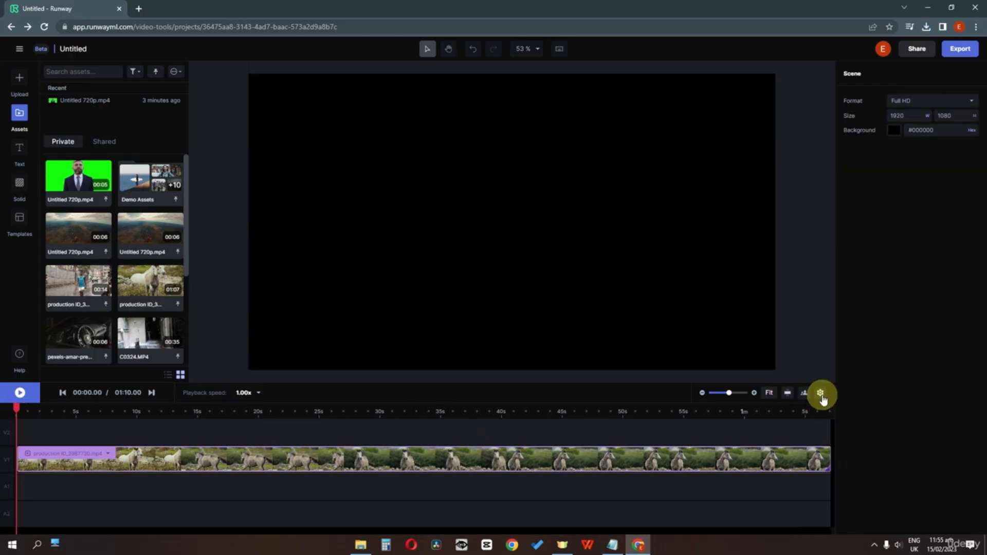
- Turn Show Thumbnail off and back on in the timeline settings
left_click(821, 394)
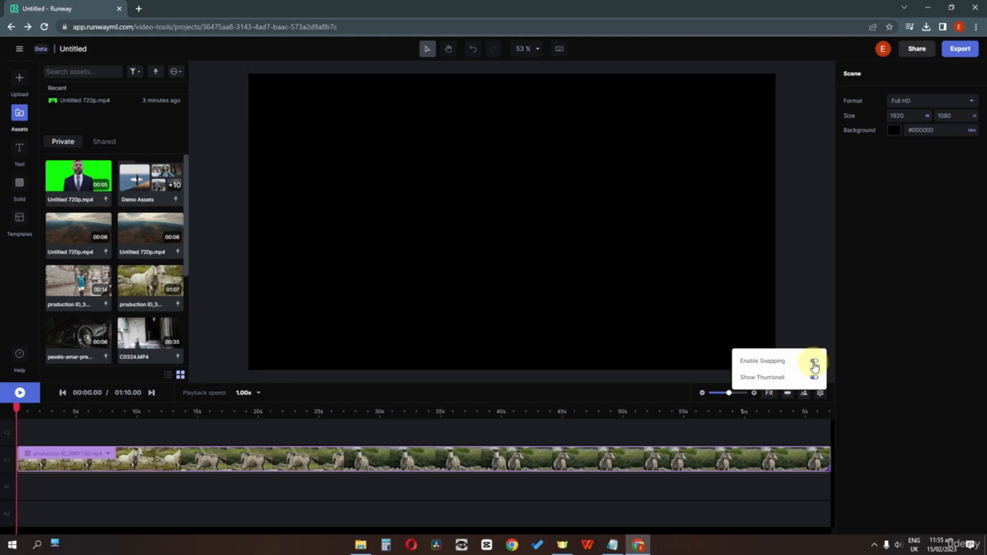
left_click(814, 378)
left_click(814, 378)
left_click(814, 378)
left_click(814, 378)
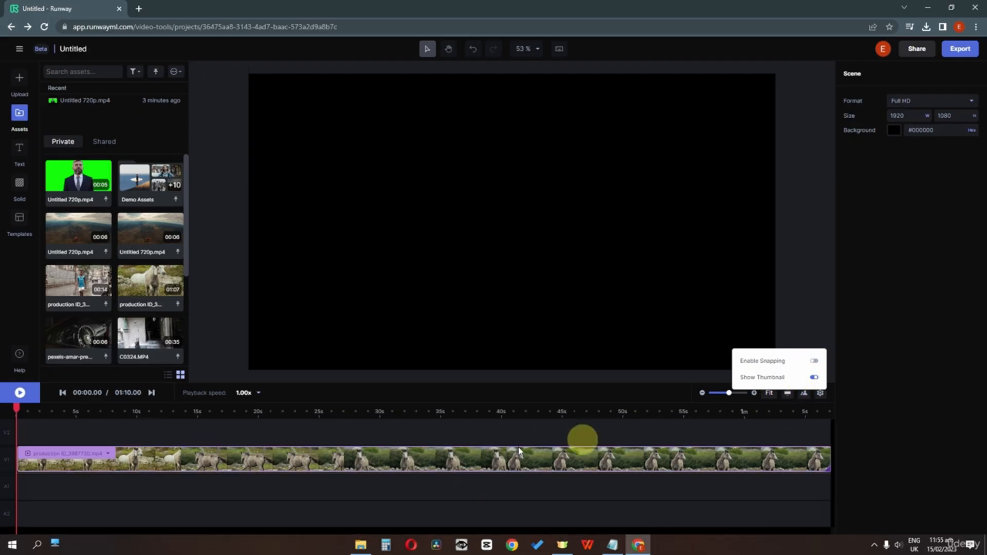
- Split the horse clip on track V1 at about 11 seconds
left_click(150, 411)
left_click(149, 457)
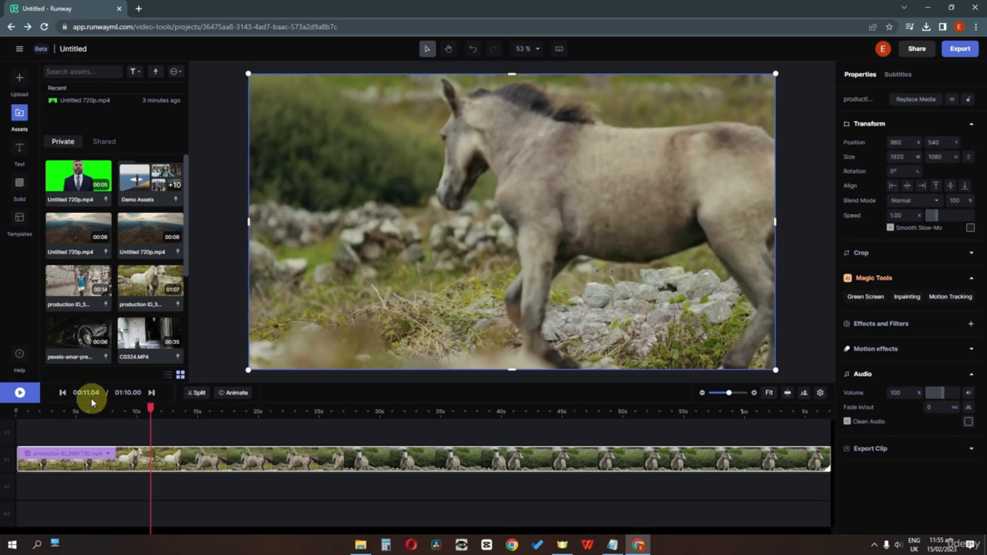
left_click(196, 392)
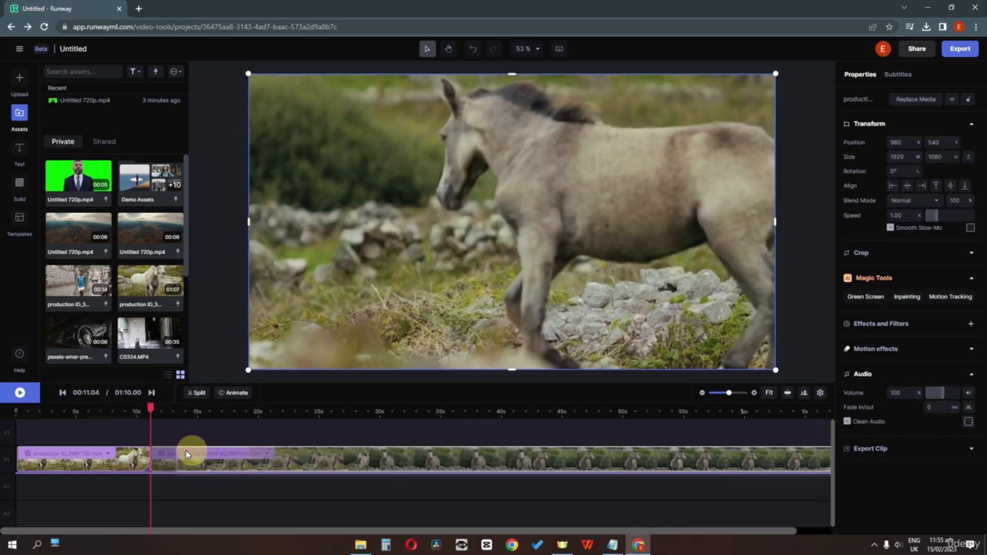
- Shift the second part of the split horse clip, open the timeline settings, and place that part directly against the first part's end
left_click_drag(179, 457, 199, 458)
left_click(820, 392)
mouse_move(506, 469)
left_mouse_down()
mouse_move(480, 456)
mouse_move(511, 465)
mouse_move(491, 461)
left_mouse_up()
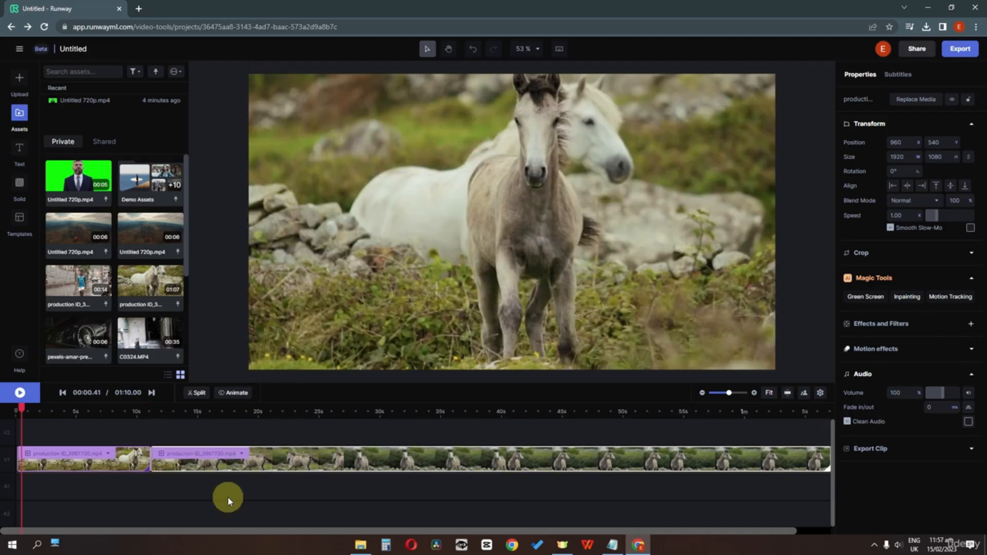
- Filter the private assets to show only videos and open the Demo Assets folder
left_click(134, 72)
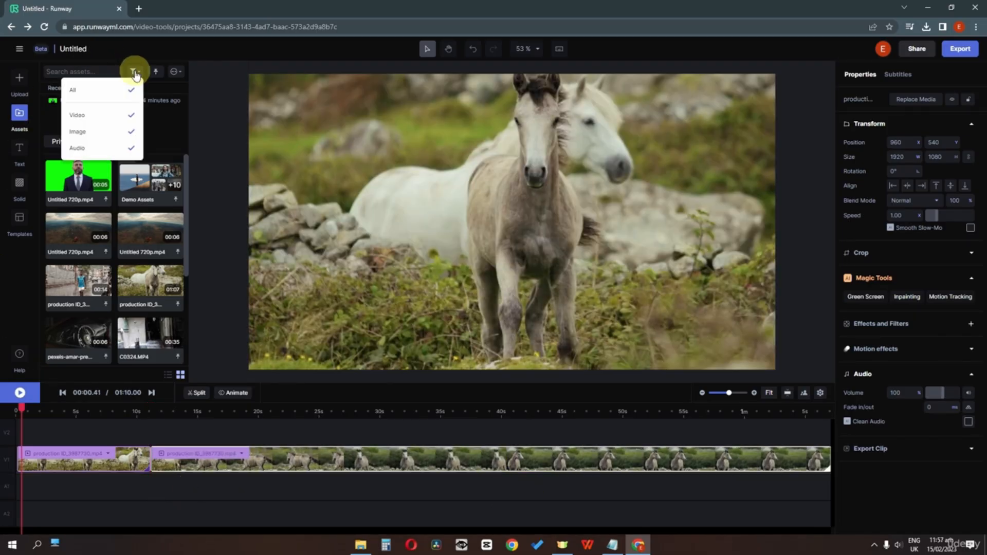
left_click(108, 99)
left_click(132, 73)
left_click(133, 83)
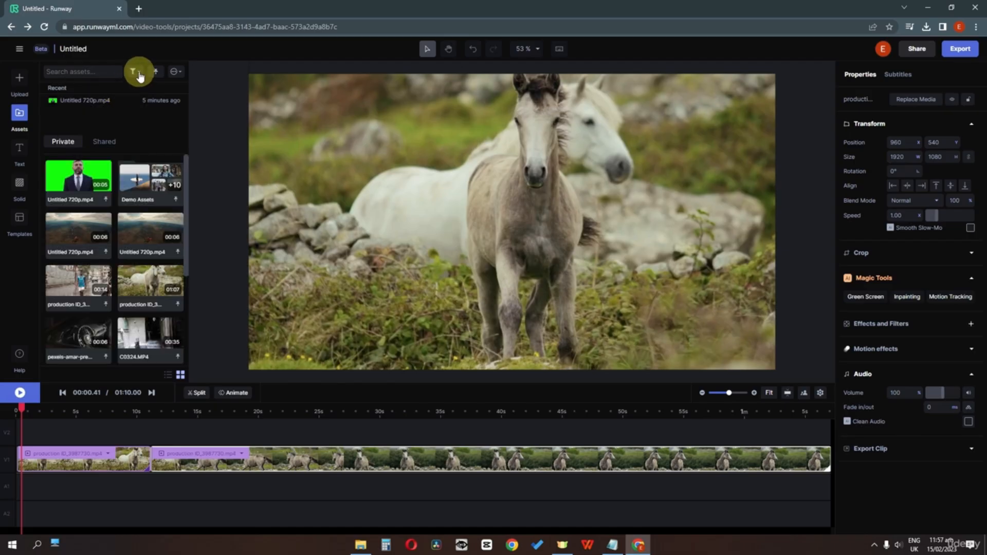
left_click(137, 72)
left_click(103, 119)
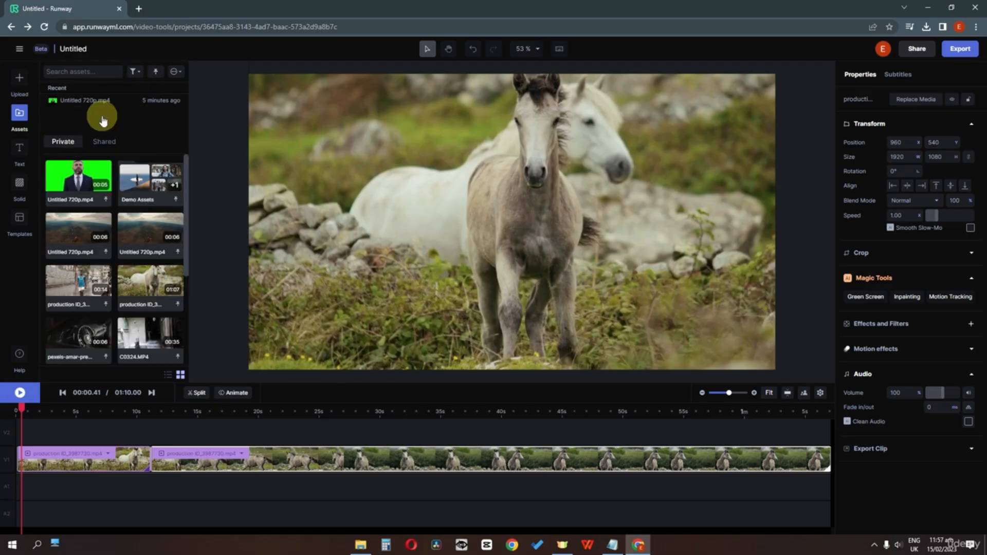
left_click(132, 73)
left_click(159, 128)
left_click(149, 184)
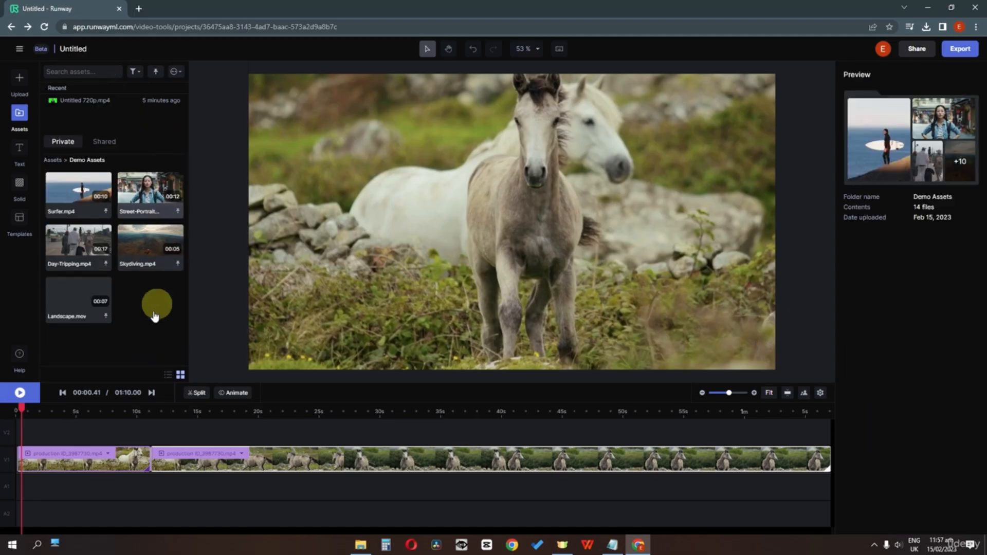
- Add images to the asset filter and exclude videos, so the Demo Assets folder lists only images
left_click(133, 72)
left_click(110, 138)
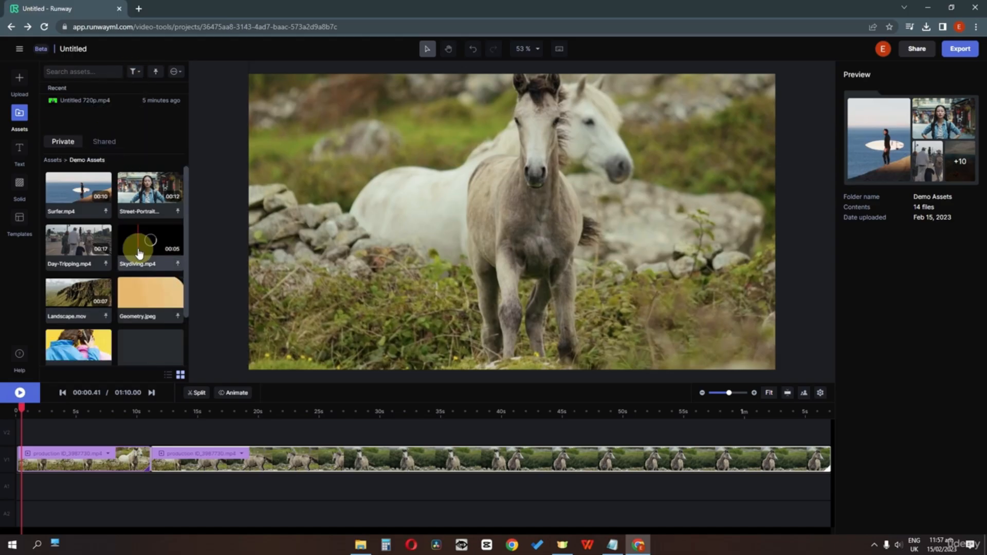
left_click(143, 76)
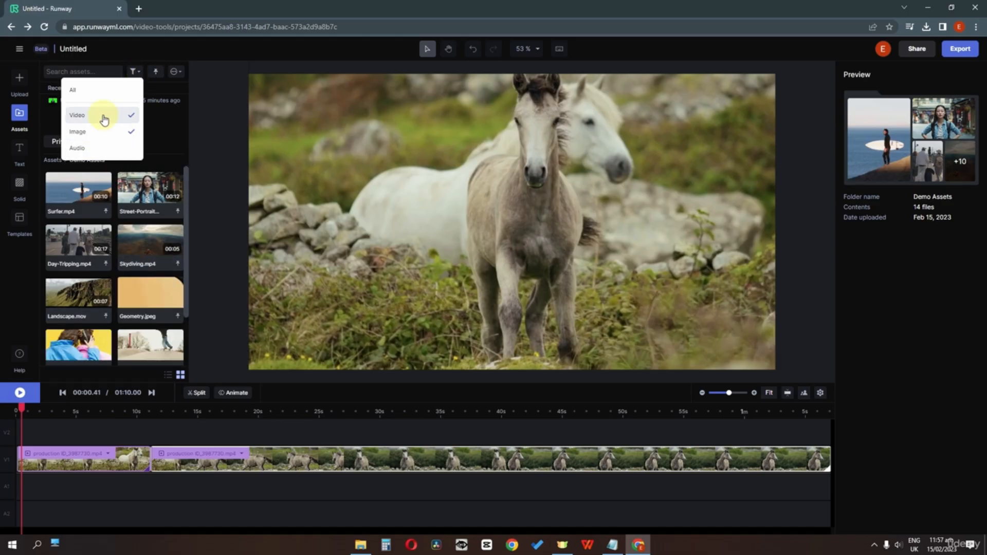
left_click(104, 120)
- Exclude images from the asset filter and enable audio, so the Demo Assets folder lists only audio files
left_click(134, 72)
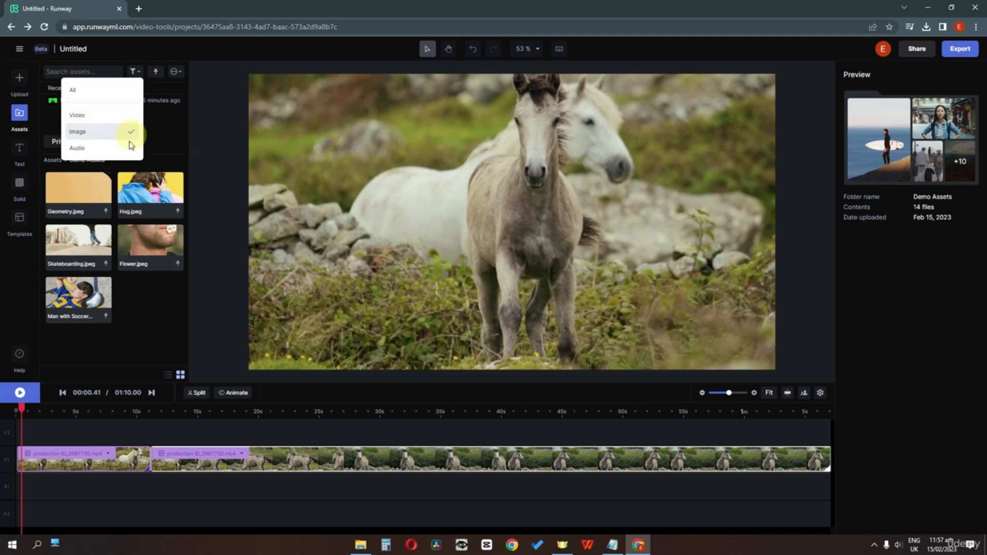
left_click(119, 140)
left_click(132, 73)
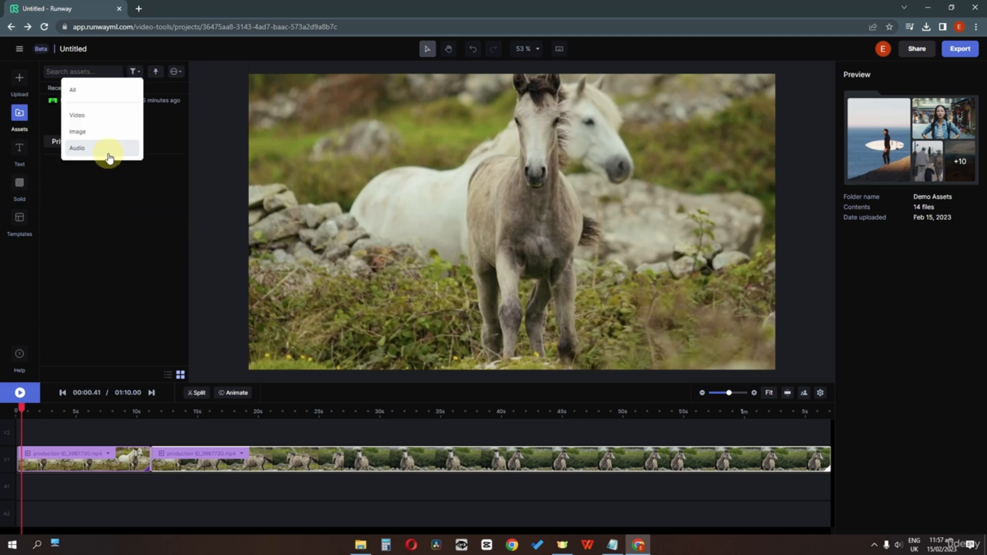
left_click(106, 148)
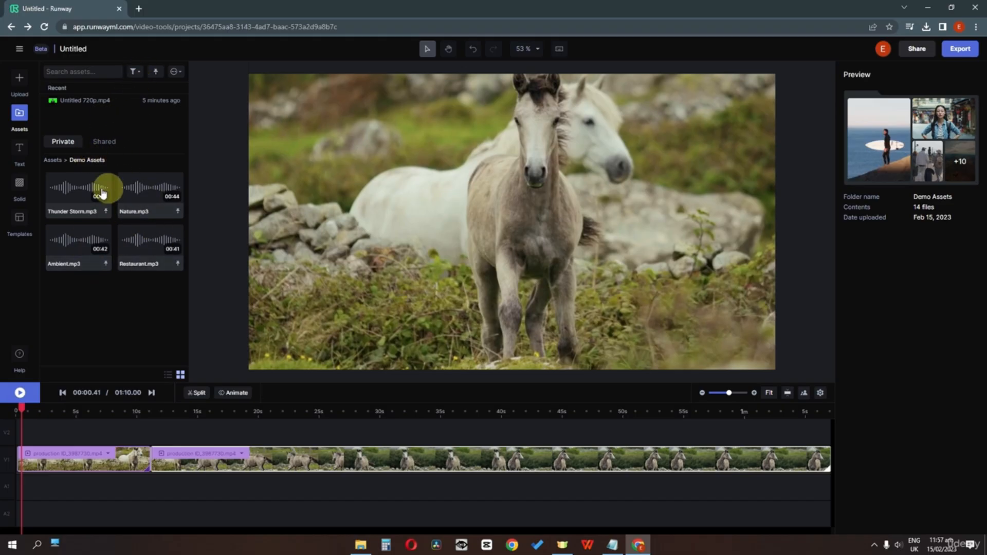
- Open the option for creating a new folder in the assets library
left_click(175, 72)
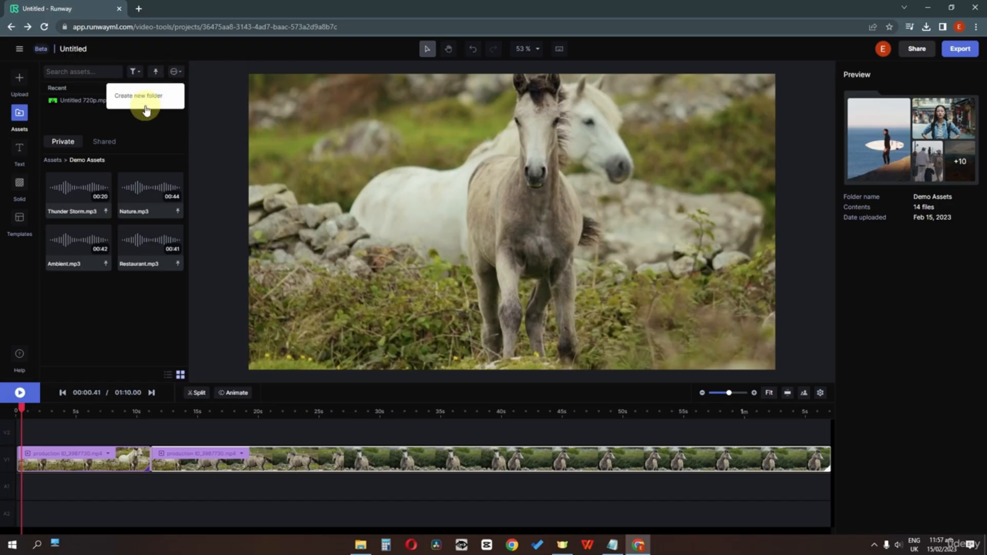